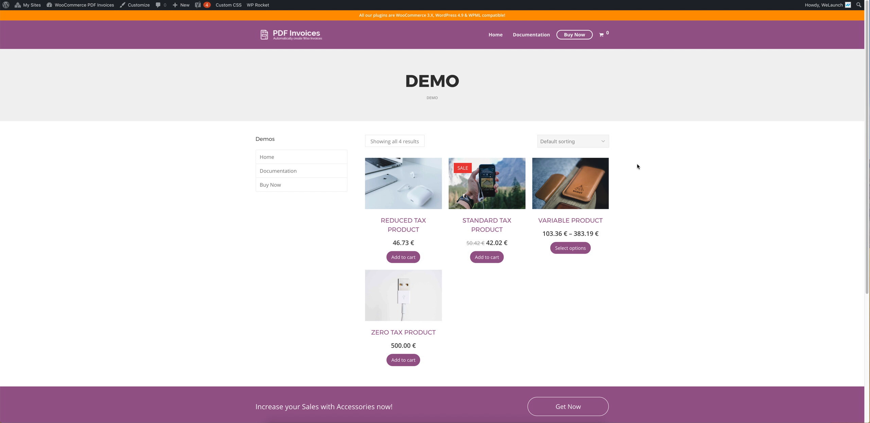
# Step: Add the Reduced Tax Product and Standard Tax Product to the cart, and choose the Variable Product with 2.200 mAh battery capacity
pyautogui.click(404, 258)
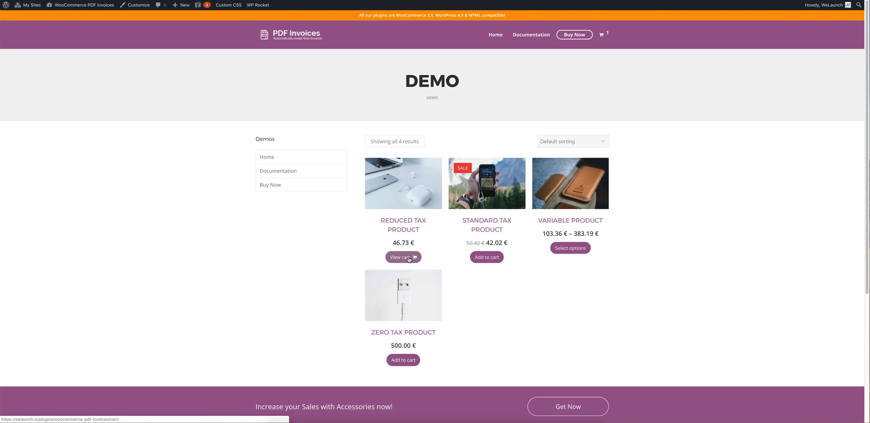
pyautogui.click(497, 258)
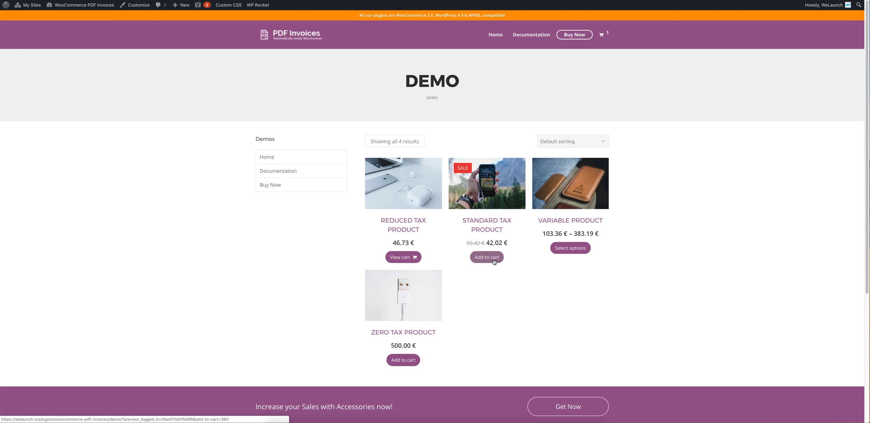
pyautogui.click(570, 249)
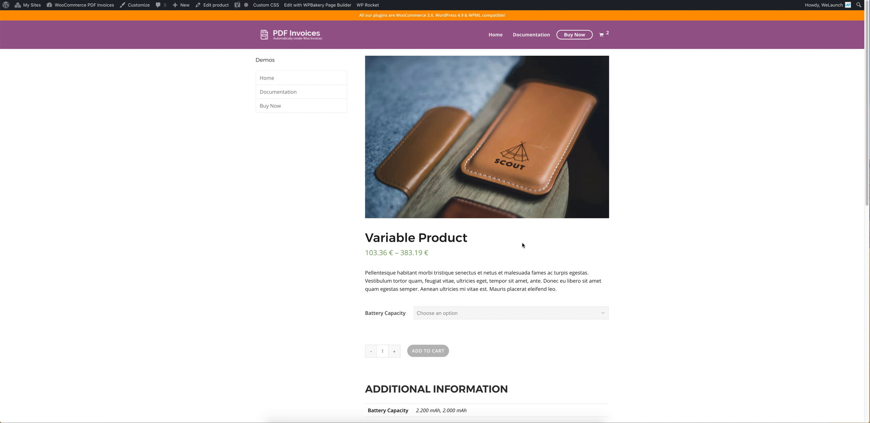
pyautogui.click(441, 311)
pyautogui.click(434, 321)
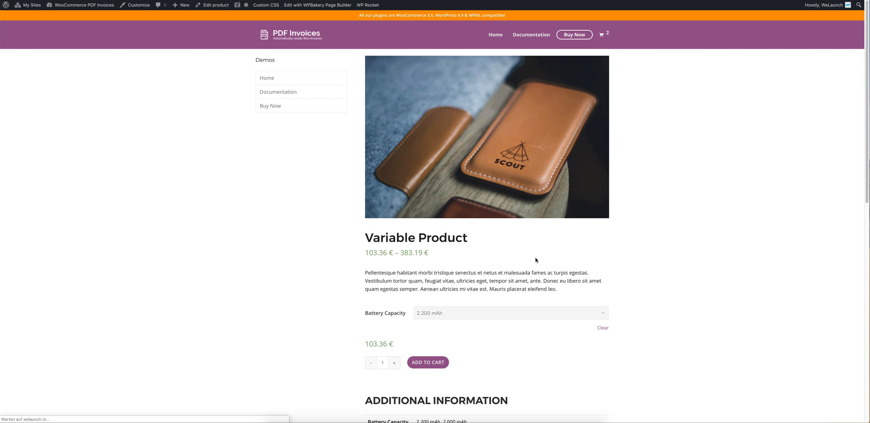
# Step: Open the cart, proceed to checkout and place the order with direct bank transfer using the prefilled billing details
pyautogui.click(599, 68)
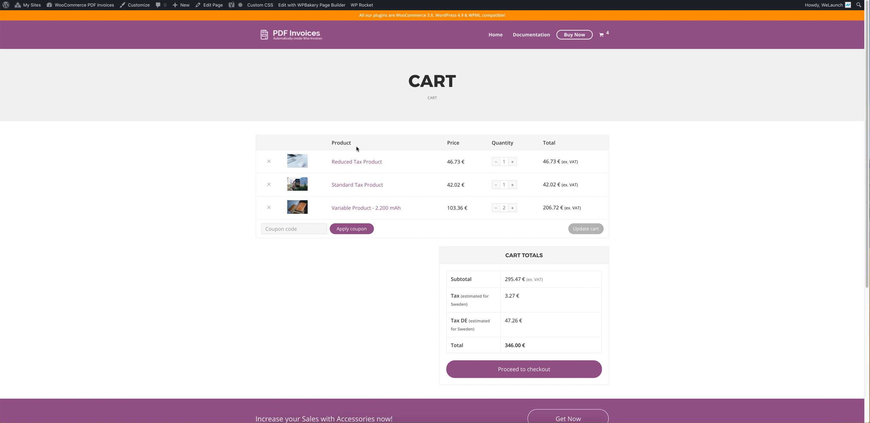
pyautogui.scroll(-1, 443, 246)
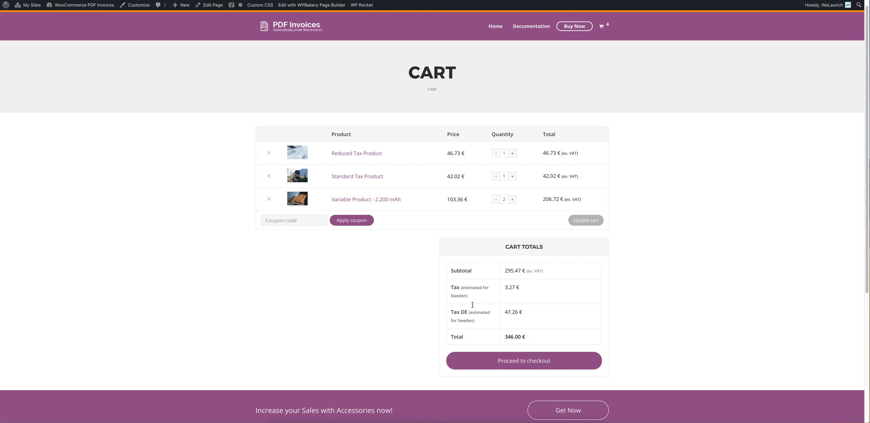
pyautogui.click(543, 364)
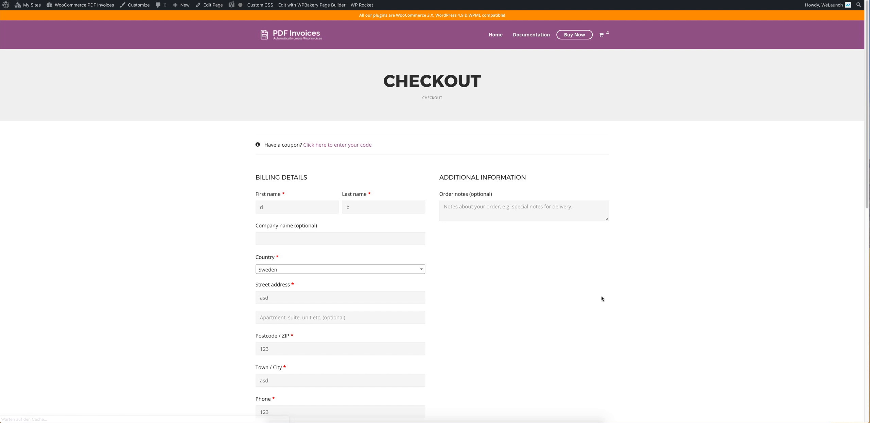
pyautogui.scroll(-8, 527, 278)
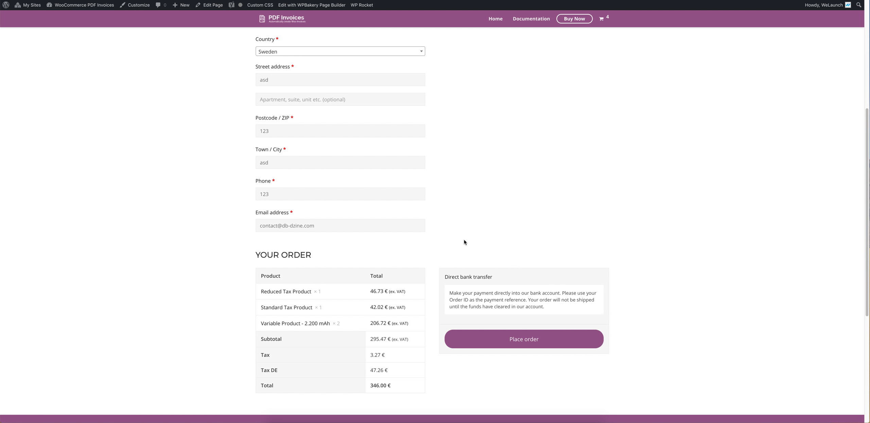
pyautogui.click(523, 292)
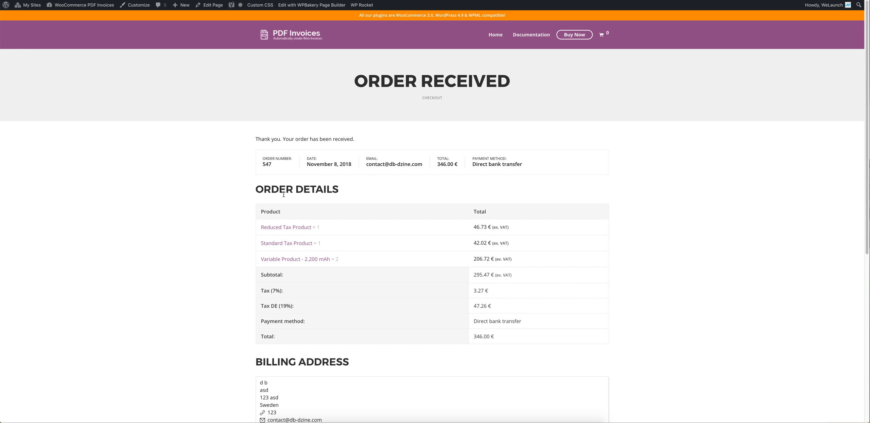
# Step: Download the PDF invoice from the order confirmation page and open the downloaded file
pyautogui.scroll(-5, 283, 195)
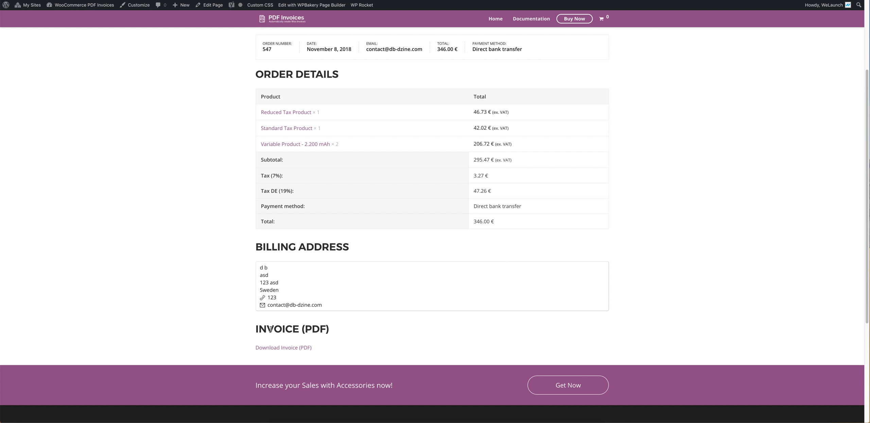
pyautogui.moveTo(271, 328); pyautogui.dragTo(353, 333)
pyautogui.click(291, 332)
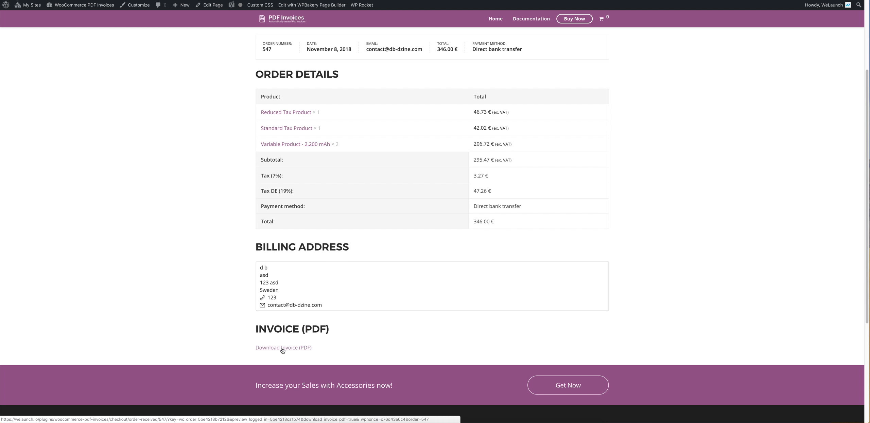
pyautogui.click(282, 348)
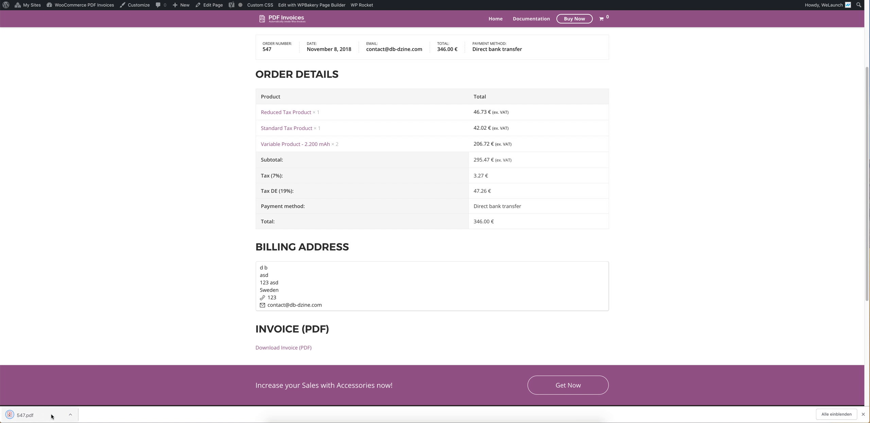
pyautogui.click(34, 415)
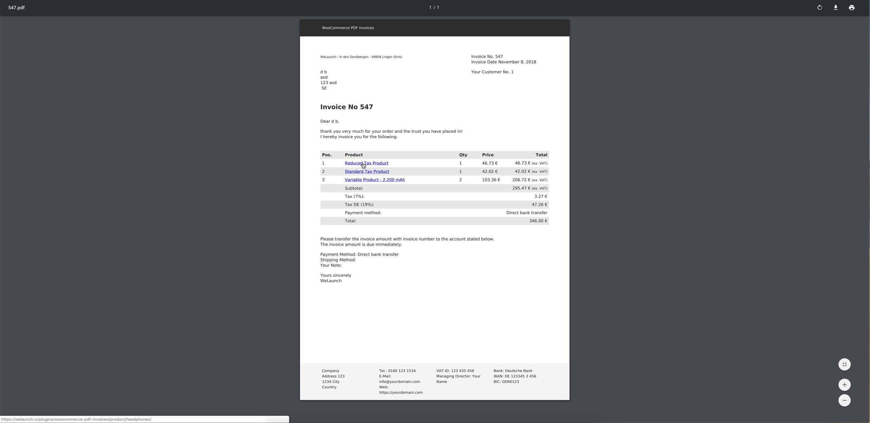
# Step: Examine the invoice's tax rows, the header title and the company details in the footer
pyautogui.moveTo(345, 196); pyautogui.dragTo(371, 205)
pyautogui.click(357, 197)
pyautogui.click(532, 205)
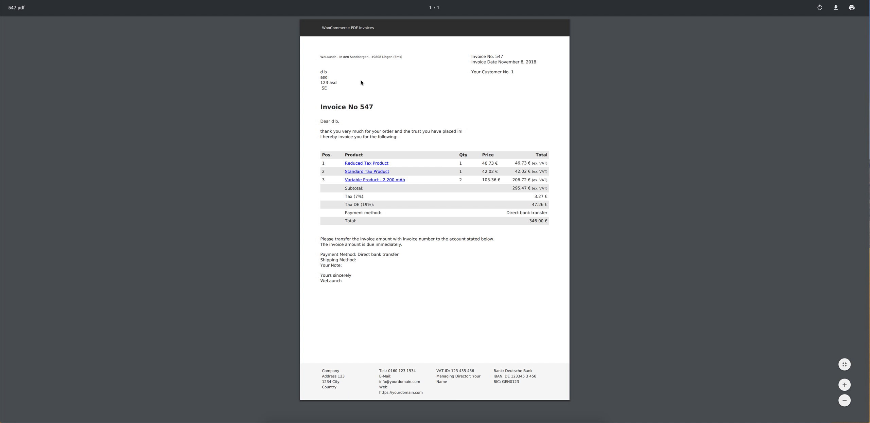
pyautogui.moveTo(323, 27); pyautogui.dragTo(383, 28)
pyautogui.click(332, 28)
pyautogui.moveTo(335, 374); pyautogui.dragTo(547, 383)
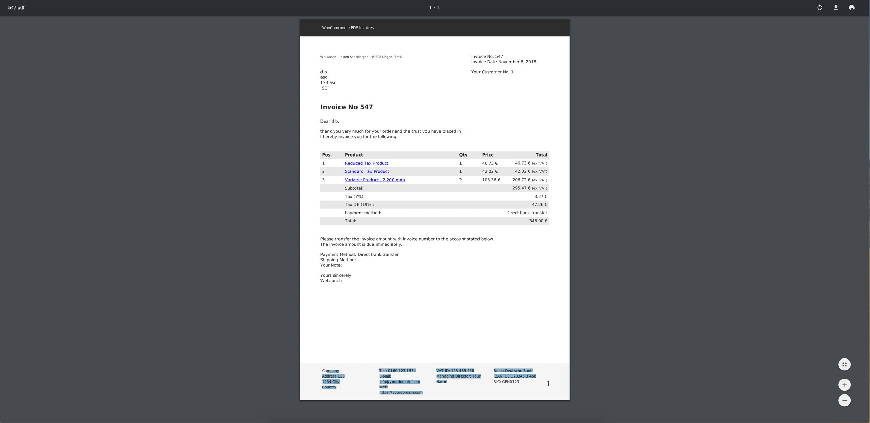
pyautogui.click(470, 323)
# Step: Examine the invoice's sender line, customer address block and the invoice number, date and customer number block
pyautogui.moveTo(321, 57); pyautogui.dragTo(365, 57)
pyautogui.click(330, 85)
pyautogui.moveTo(331, 85)
pyautogui.mouseDown()
pyautogui.moveTo(322, 69)
pyautogui.moveTo(341, 84)
pyautogui.mouseUp()
pyautogui.click(345, 72)
pyautogui.click(356, 87)
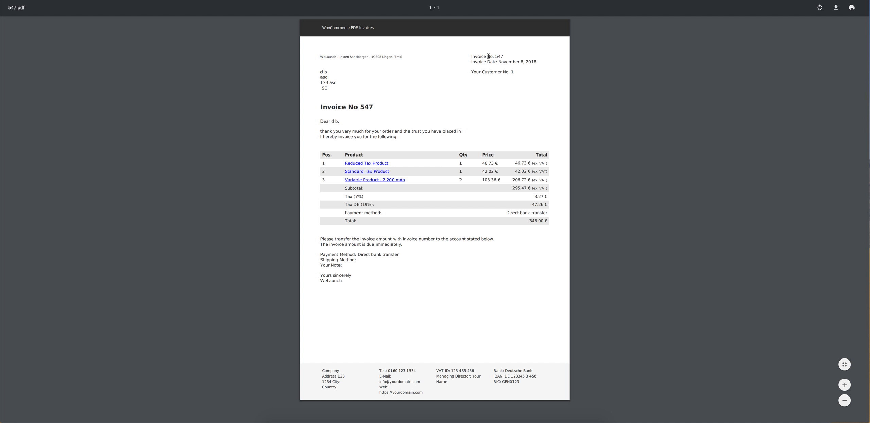
pyautogui.moveTo(471, 55); pyautogui.dragTo(468, 87)
pyautogui.click(469, 89)
# Step: Read the invoice's heading, greeting and closing payment text, and close the PDF
pyautogui.moveTo(326, 108); pyautogui.dragTo(384, 124)
pyautogui.click(367, 131)
pyautogui.moveTo(332, 108); pyautogui.dragTo(369, 108)
pyautogui.click(335, 122)
pyautogui.moveTo(324, 239); pyautogui.dragTo(369, 255)
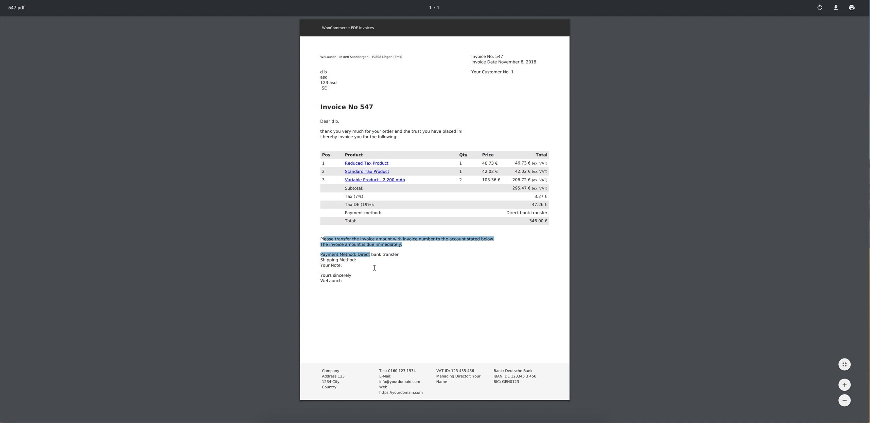
pyautogui.click(372, 270)
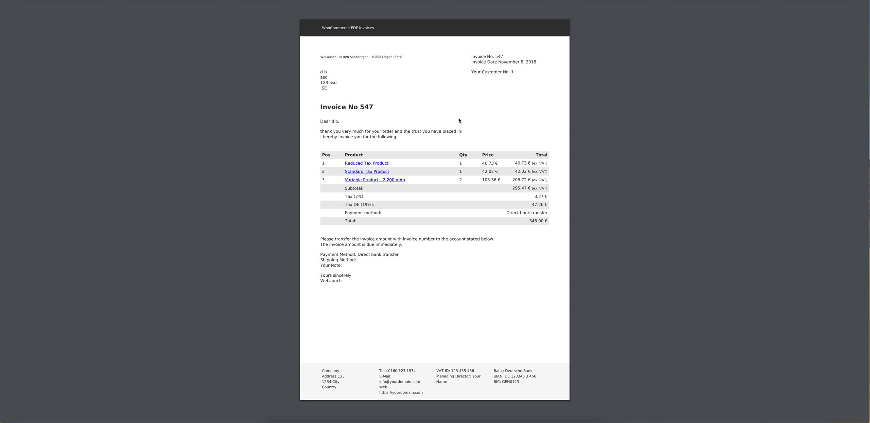
pyautogui.press('super+w')
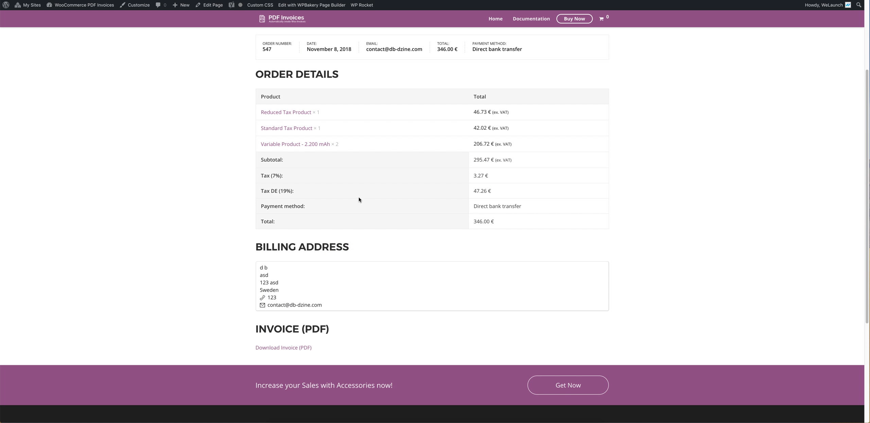
# Step: Go to the my-account page, open the newest order from the orders list and examine its PDF invoice download section
pyautogui.scroll(5, 359, 199)
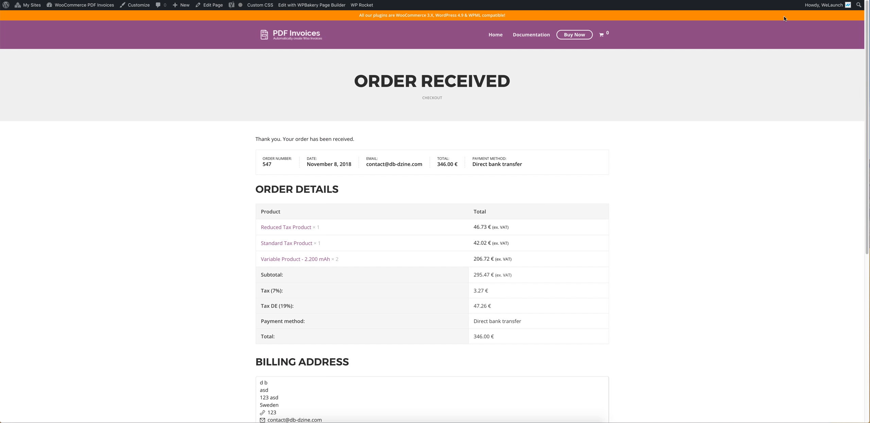
pyautogui.write('my-account')
pyautogui.press('Return')
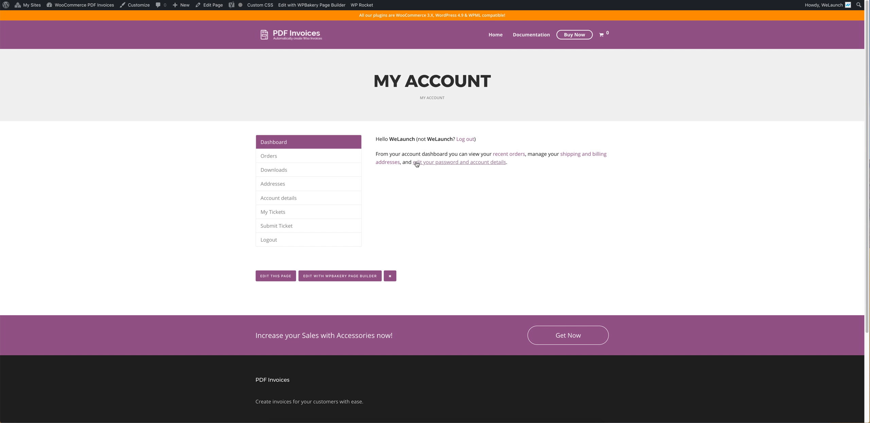
pyautogui.click(274, 158)
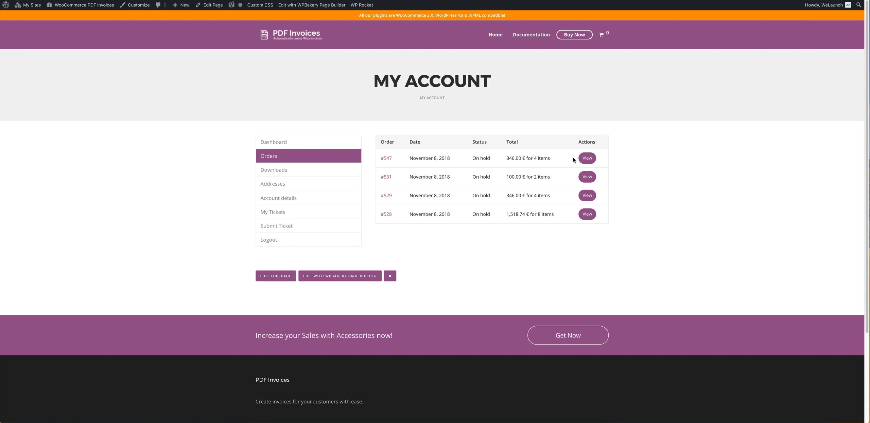
pyautogui.click(586, 158)
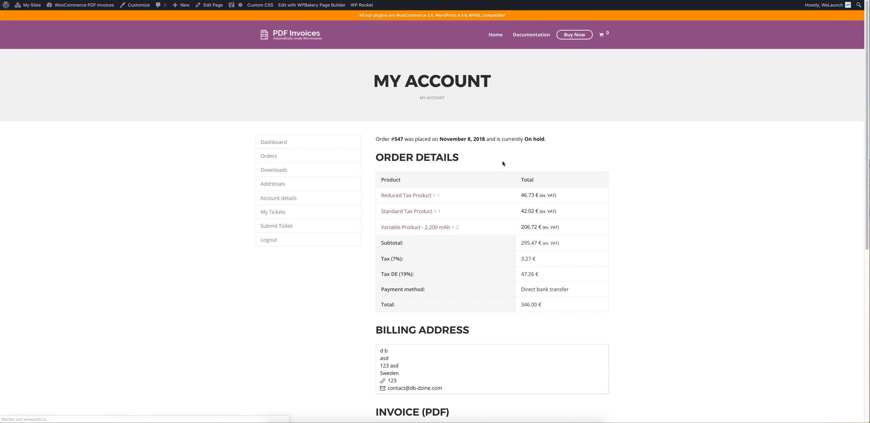
pyautogui.scroll(-1, 499, 163)
pyautogui.scroll(-1, 499, 164)
pyautogui.moveTo(378, 331); pyautogui.dragTo(452, 354)
pyautogui.click(452, 354)
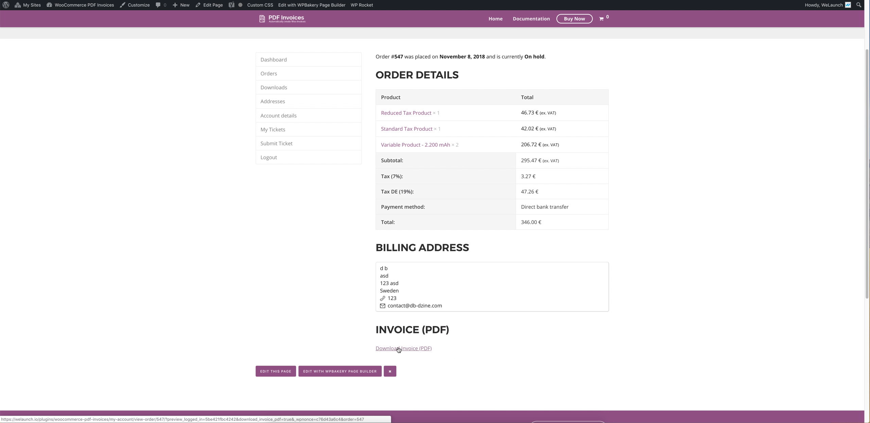
# Step: Go to the WooCommerce orders list in the site's admin dashboard and open the newest order for editing
pyautogui.scroll(5, 326, 297)
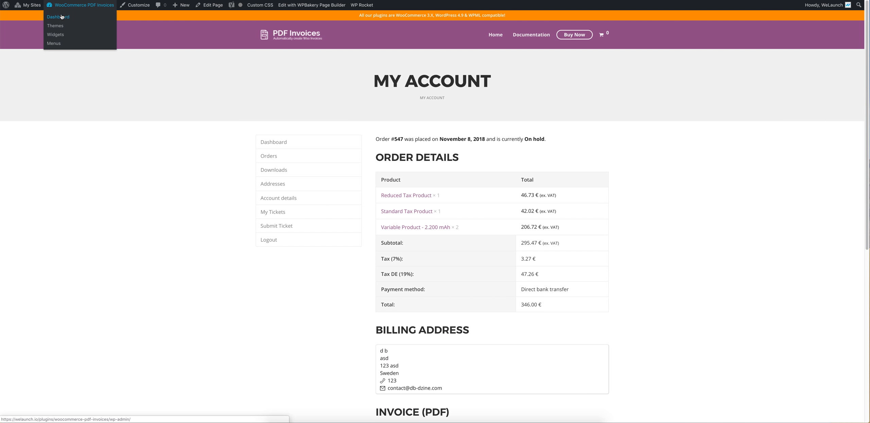
pyautogui.click(61, 16)
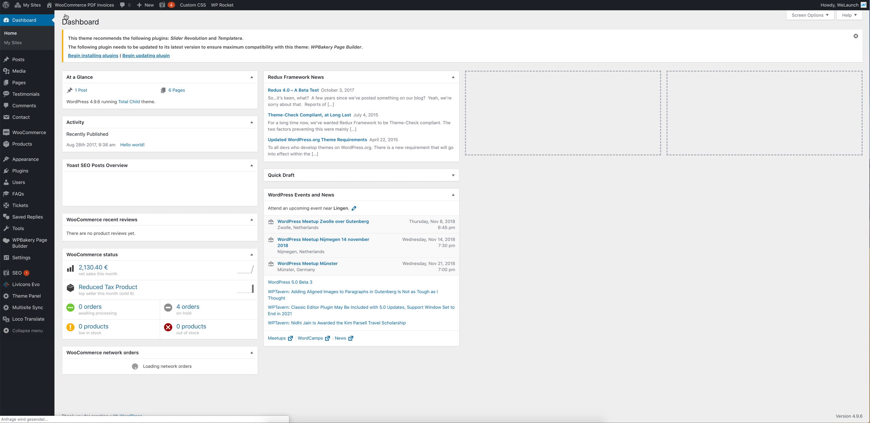
pyautogui.moveTo(31, 137)
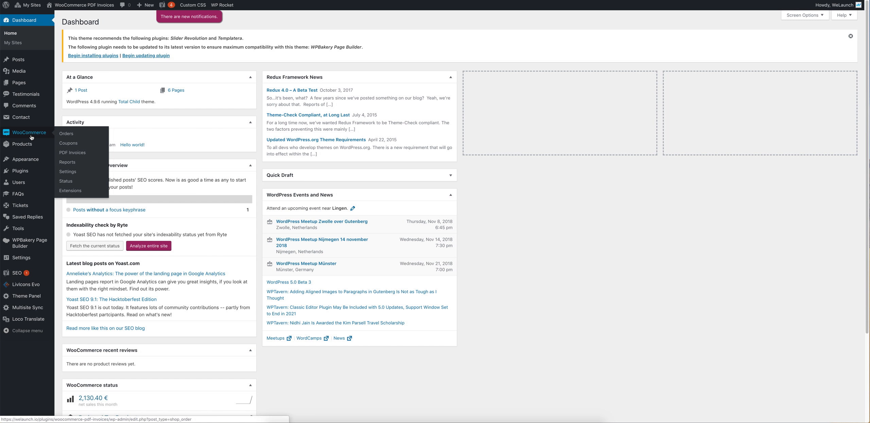
pyautogui.click(66, 135)
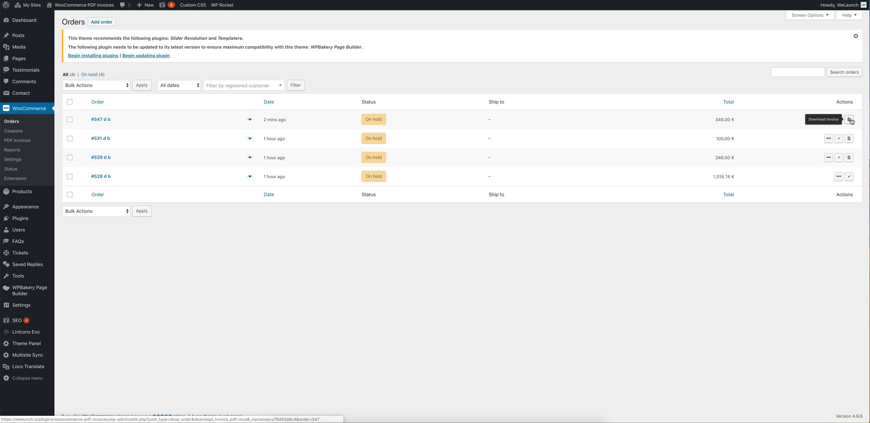
pyautogui.click(103, 122)
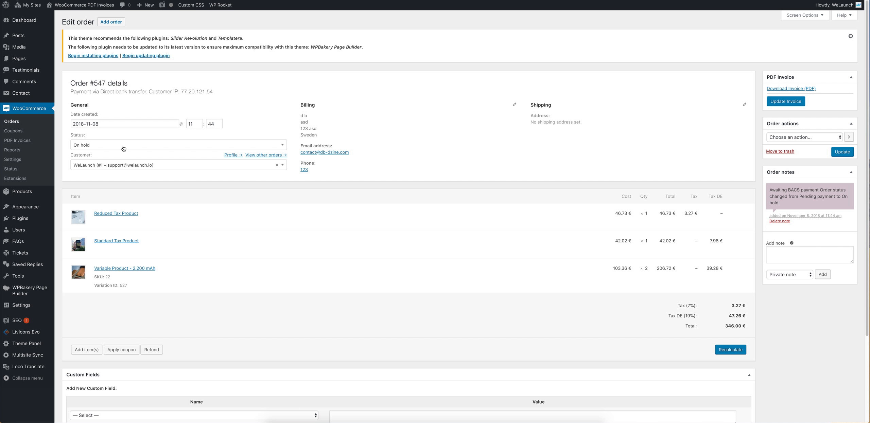
# Step: Open the WooCommerce PDF Invoices plugin settings, dismiss the invoice preview and show the General section
pyautogui.click(18, 141)
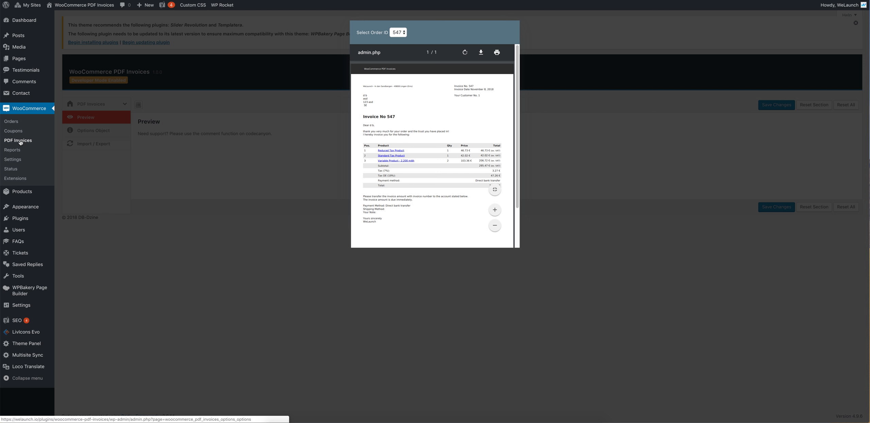
pyautogui.click(305, 91)
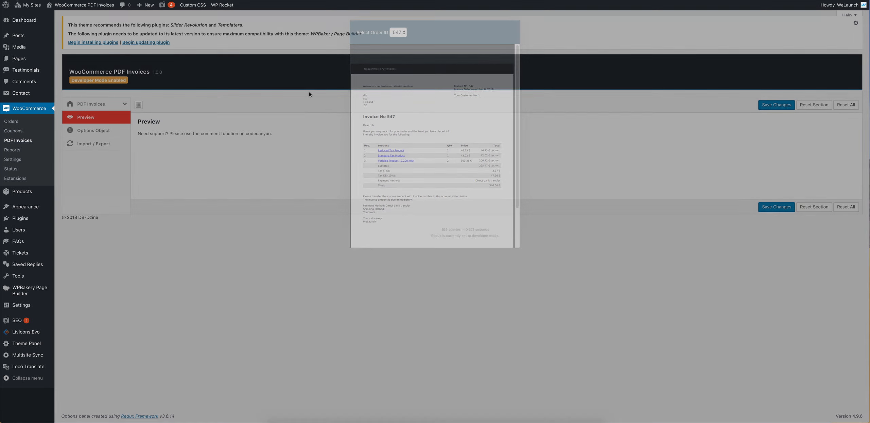
pyautogui.click(98, 105)
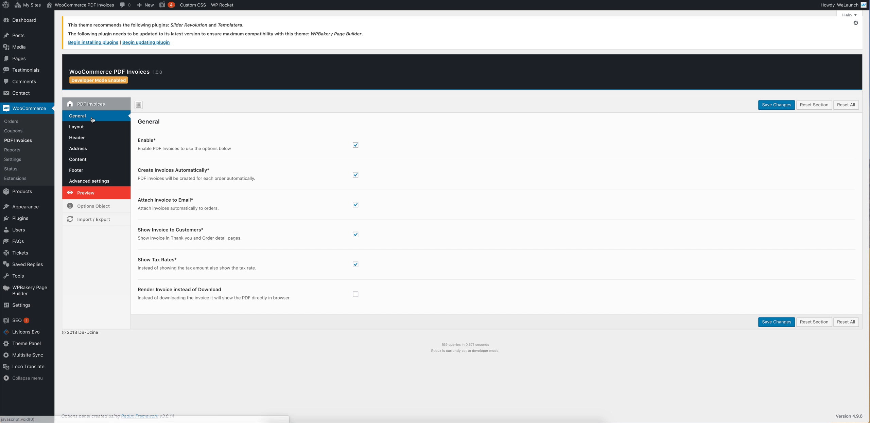
pyautogui.rightClick(81, 140)
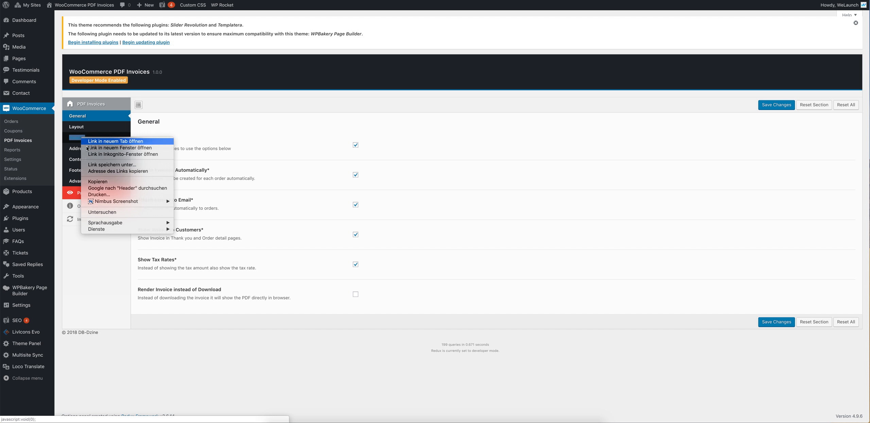
pyautogui.press('Escape')
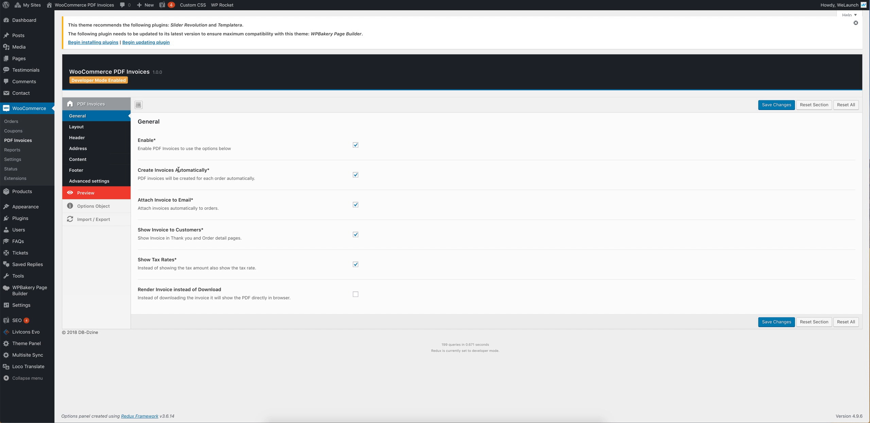
# Step: Examine the General options for automatic creation, email attachment, customer display, tax rates and rendering instead of download
pyautogui.moveTo(149, 170); pyautogui.dragTo(196, 170)
pyautogui.click(219, 169)
pyautogui.moveTo(152, 202); pyautogui.dragTo(190, 201)
pyautogui.click(211, 217)
pyautogui.moveTo(153, 230); pyautogui.dragTo(198, 230)
pyautogui.click(198, 229)
pyautogui.moveTo(157, 260); pyautogui.dragTo(203, 260)
pyautogui.click(202, 259)
pyautogui.moveTo(149, 289); pyautogui.dragTo(215, 290)
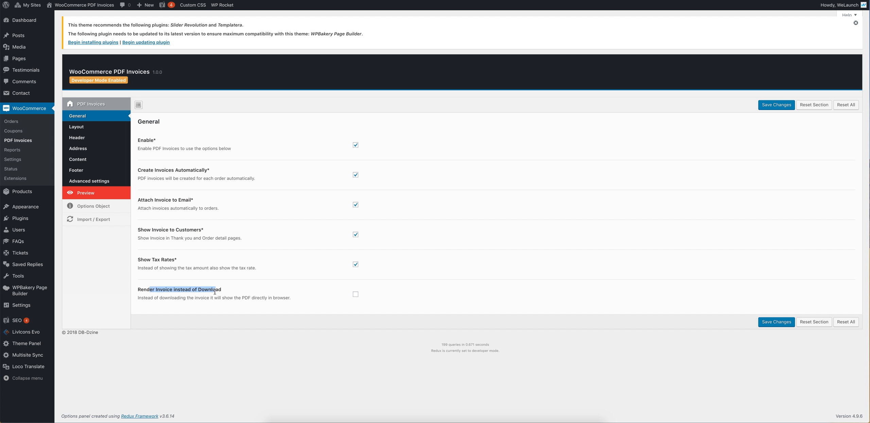
# Step: Set the default font to Montserrat in the Layout section and save the settings
pyautogui.click(214, 291)
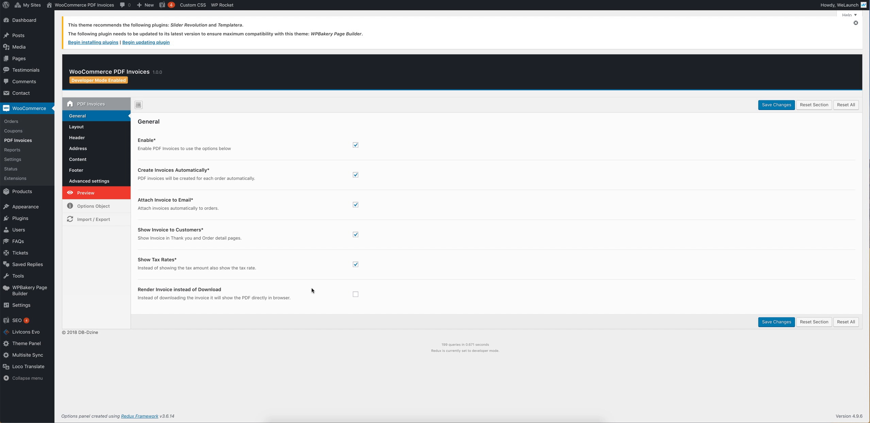
pyautogui.click(80, 130)
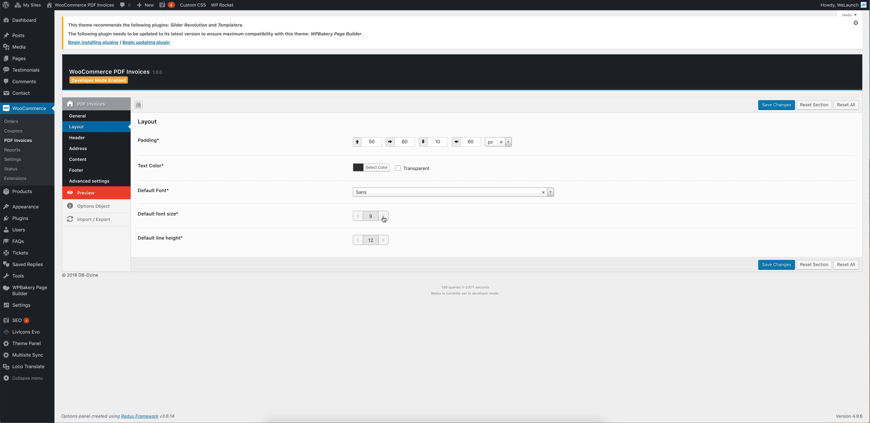
pyautogui.click(381, 195)
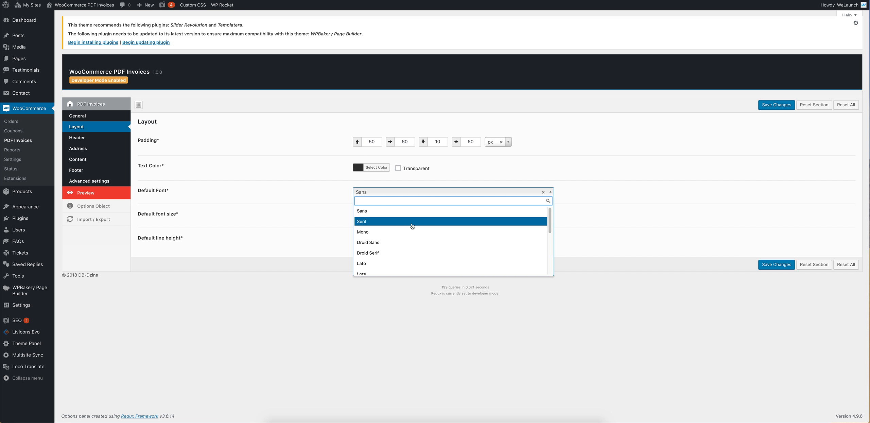
pyautogui.scroll(-1, 381, 244)
pyautogui.scroll(-2, 381, 245)
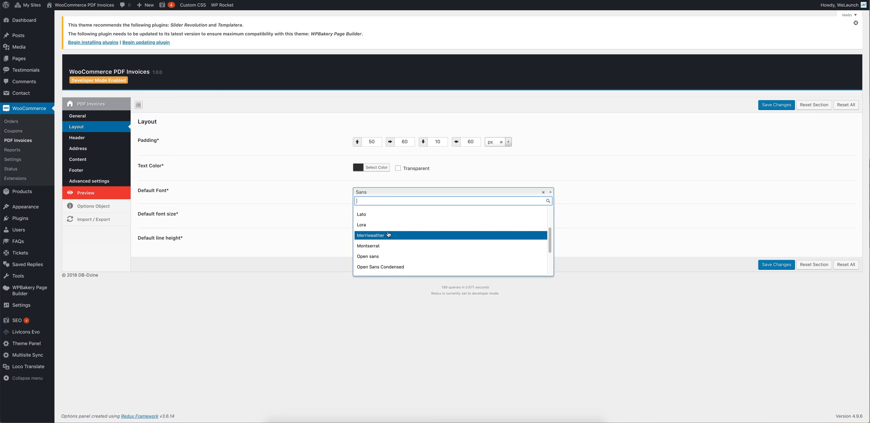
pyautogui.click(371, 248)
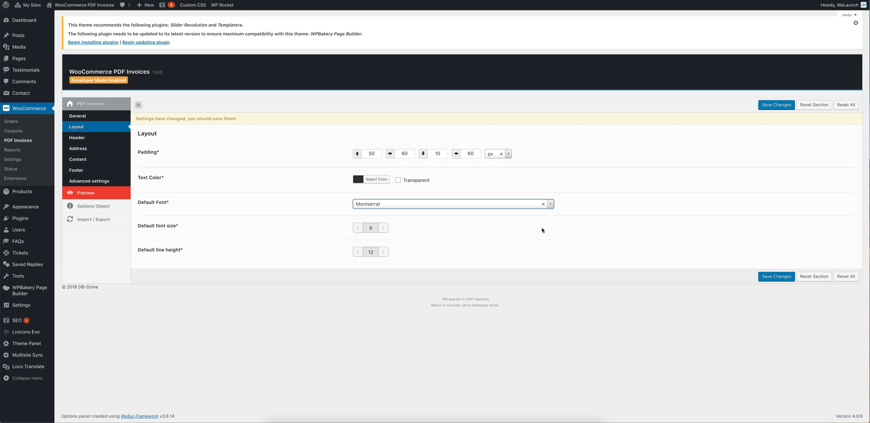
pyautogui.click(774, 105)
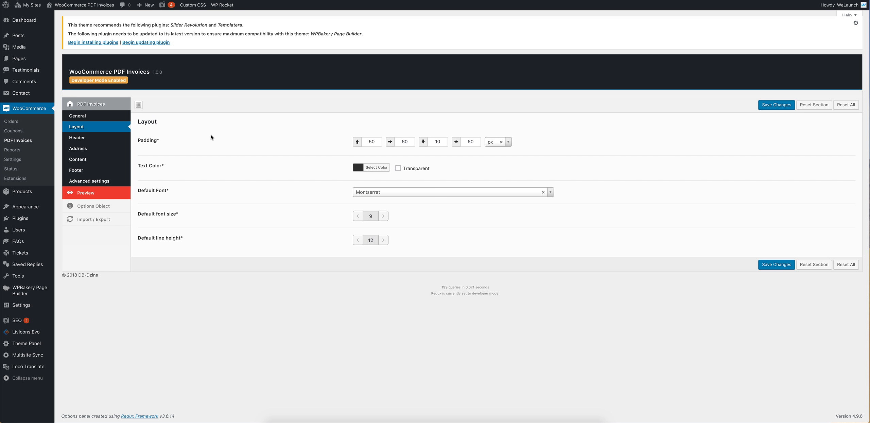
# Step: Show the Header section and examine its options, including the available header layouts
pyautogui.click(75, 138)
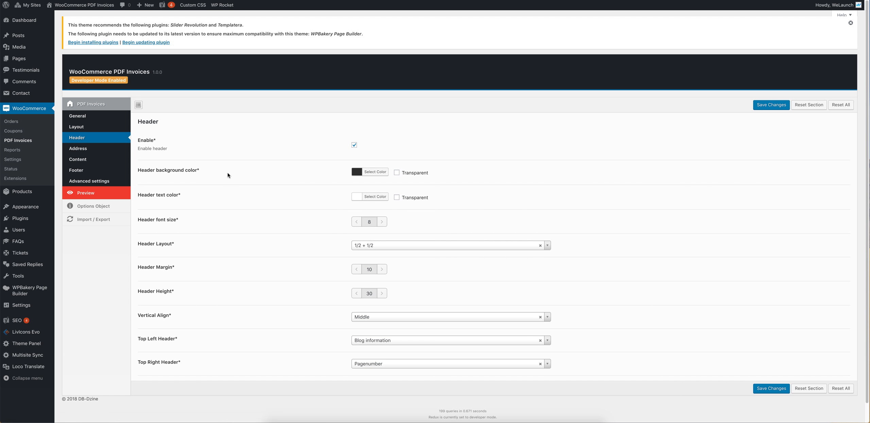
pyautogui.scroll(-1, 227, 176)
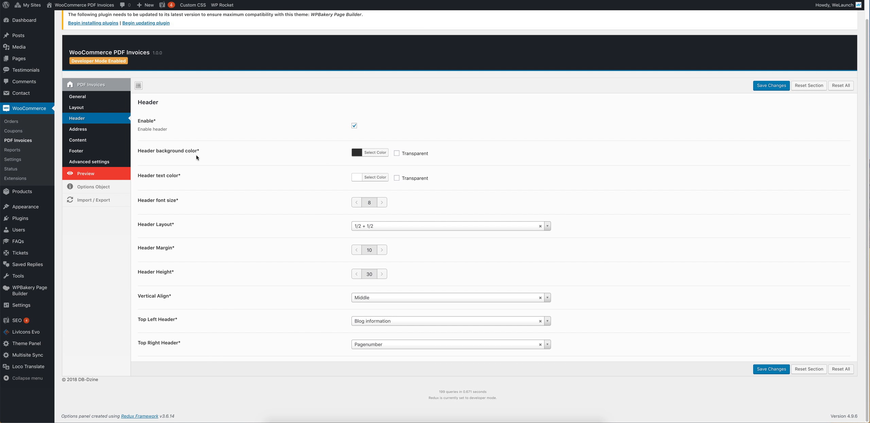
pyautogui.click(366, 229)
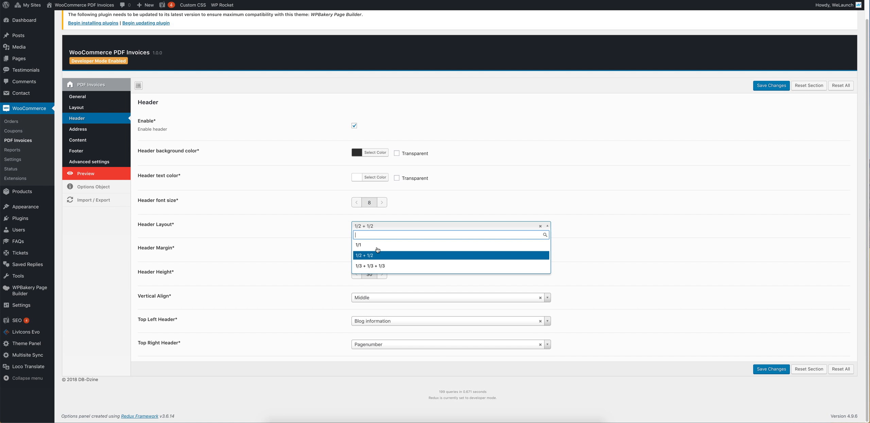
pyautogui.click(318, 230)
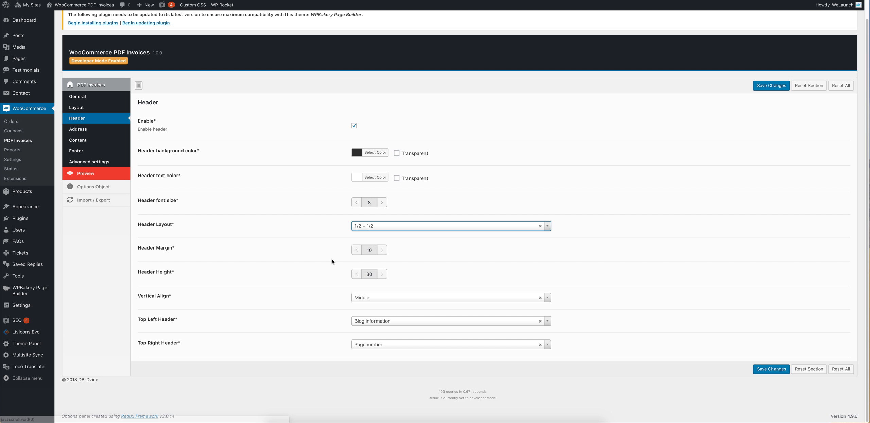
# Step: Set the top left header to Custom text and enter "This is my custm Text." as its content
pyautogui.click(367, 321)
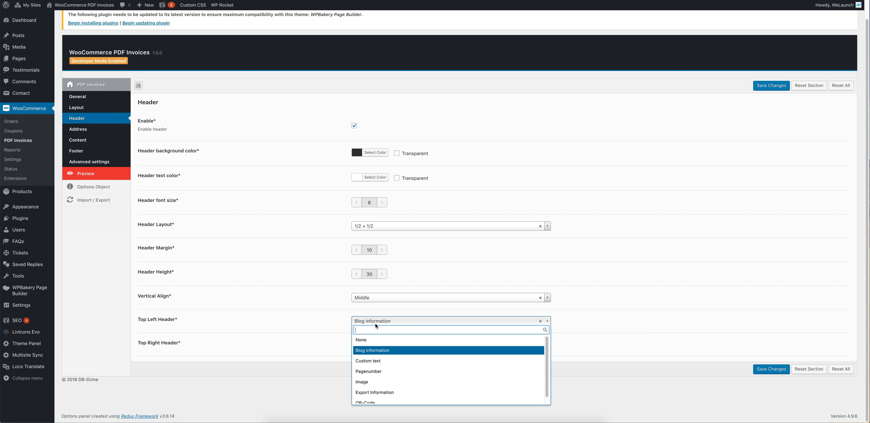
pyautogui.click(387, 361)
pyautogui.scroll(-3, 390, 318)
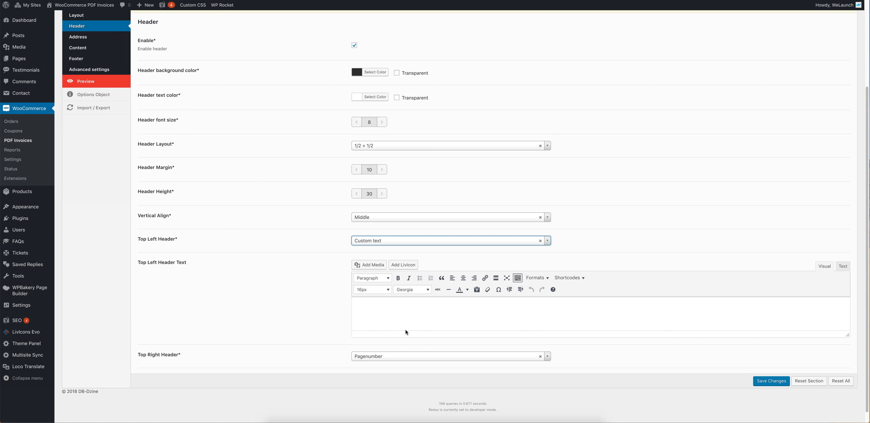
pyautogui.write('This is my ')
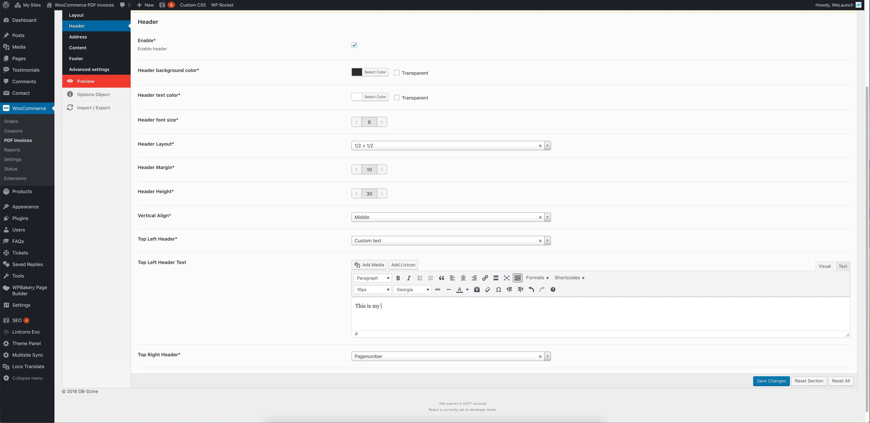
pyautogui.write('custm Text.')
# Step: Set the top right header to Image, choose the white PDF Invoices logo.png from the media library and save the settings
pyautogui.click(362, 359)
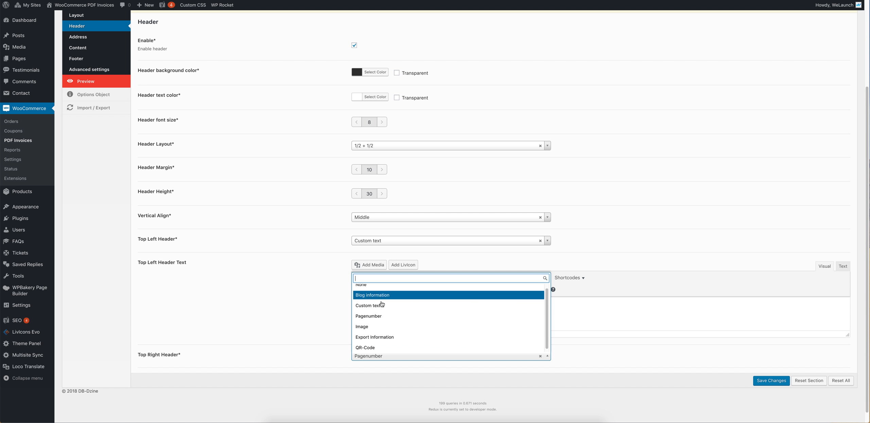
pyautogui.click(381, 327)
pyautogui.scroll(-3, 381, 332)
pyautogui.click(362, 342)
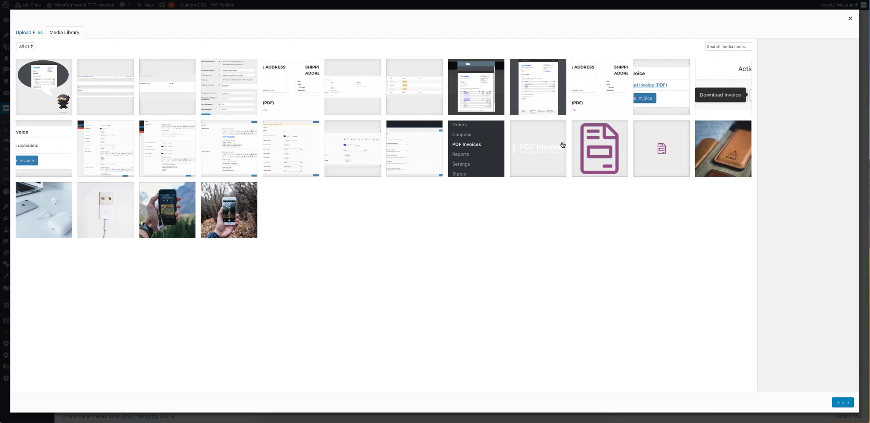
pyautogui.click(538, 148)
pyautogui.click(843, 402)
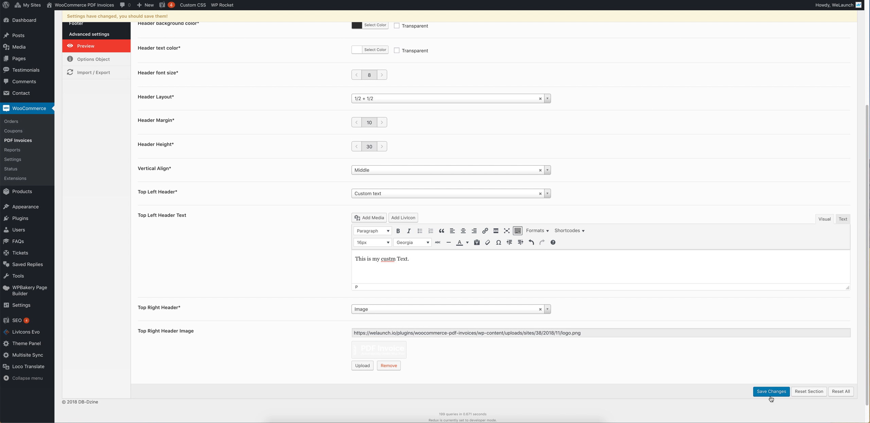
pyautogui.click(770, 395)
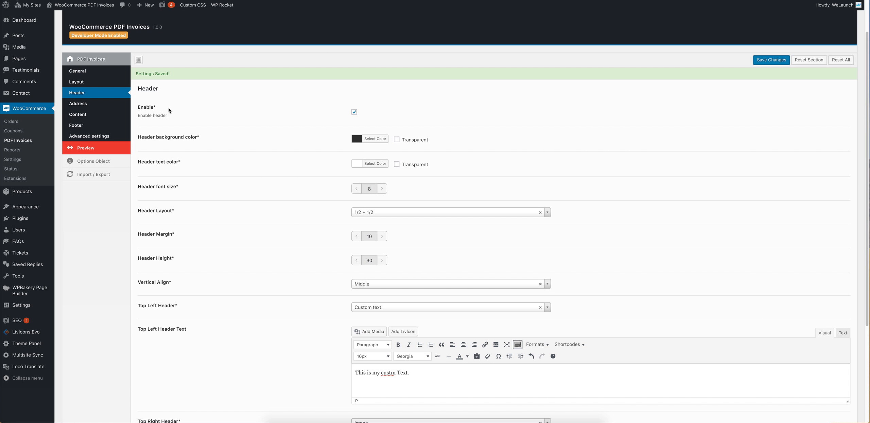
# Step: Show the Address section, enlarge the left address text editor and examine the small sender line and its font size choices
pyautogui.click(98, 103)
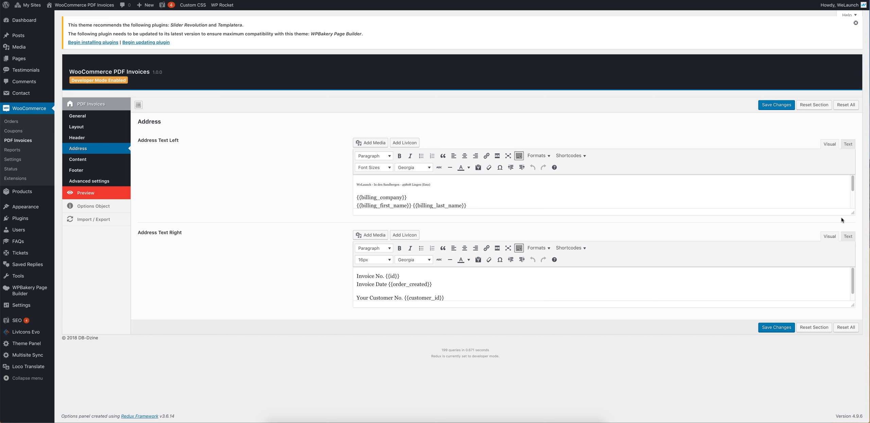
pyautogui.moveTo(852, 214); pyautogui.dragTo(851, 268)
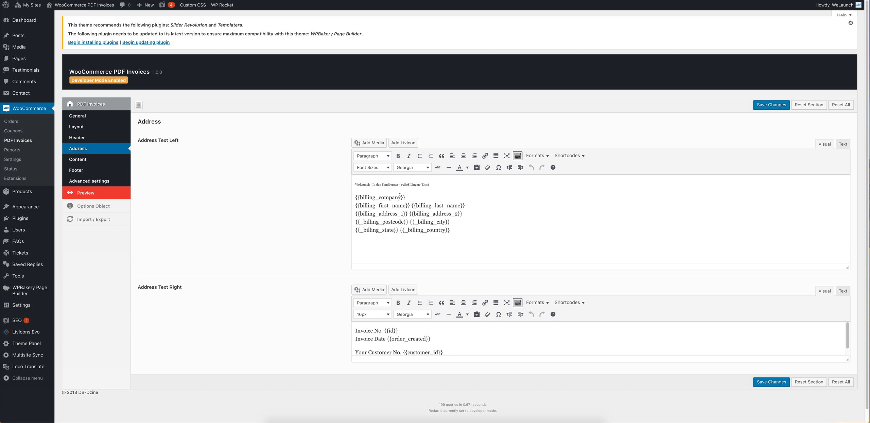
pyautogui.moveTo(362, 181); pyautogui.dragTo(475, 229)
pyautogui.click(477, 233)
pyautogui.moveTo(429, 185); pyautogui.dragTo(353, 183)
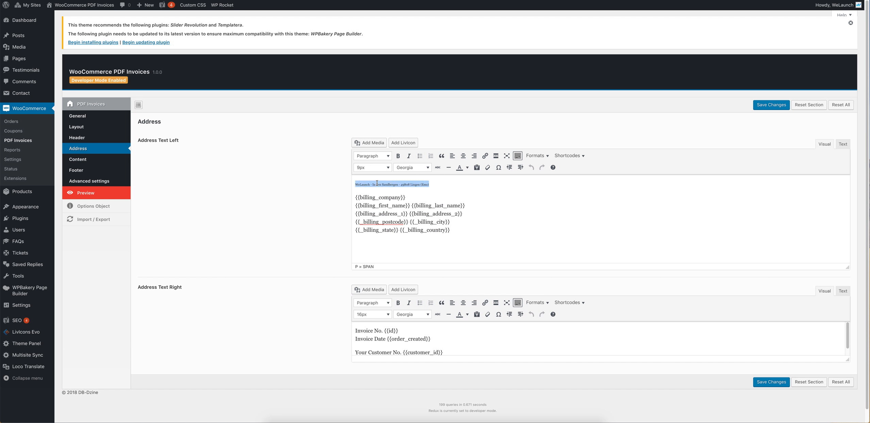
pyautogui.click(372, 169)
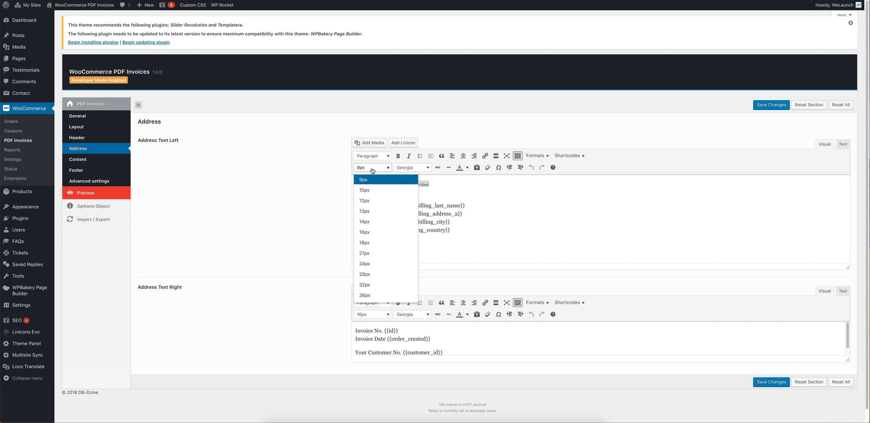
pyautogui.click(373, 169)
pyautogui.click(417, 198)
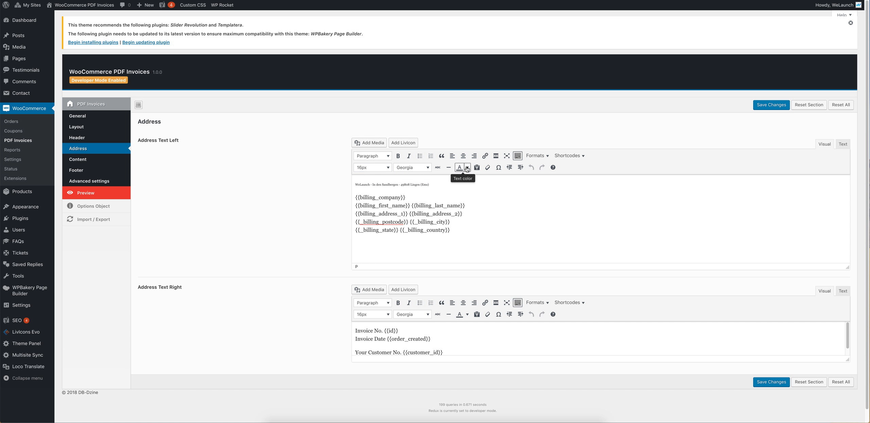
# Step: Examine the sender line and the billing company, name and address placeholders in the left address text
pyautogui.tripleClick(411, 183)
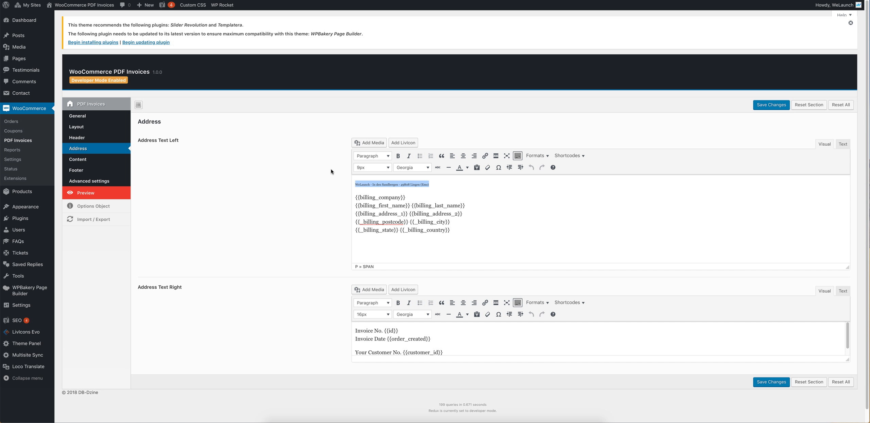
pyautogui.click(459, 218)
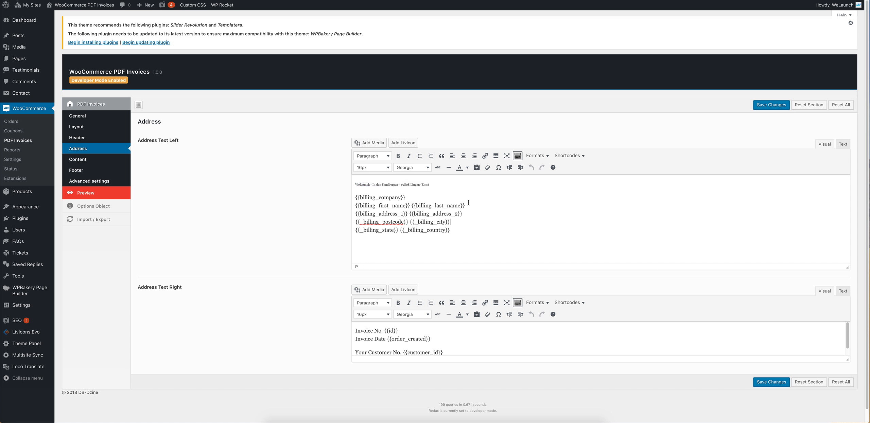
pyautogui.moveTo(355, 197); pyautogui.dragTo(408, 197)
pyautogui.click(408, 196)
pyautogui.moveTo(361, 220); pyautogui.dragTo(363, 222)
pyautogui.click(382, 219)
pyautogui.doubleClick(377, 200)
pyautogui.click(384, 206)
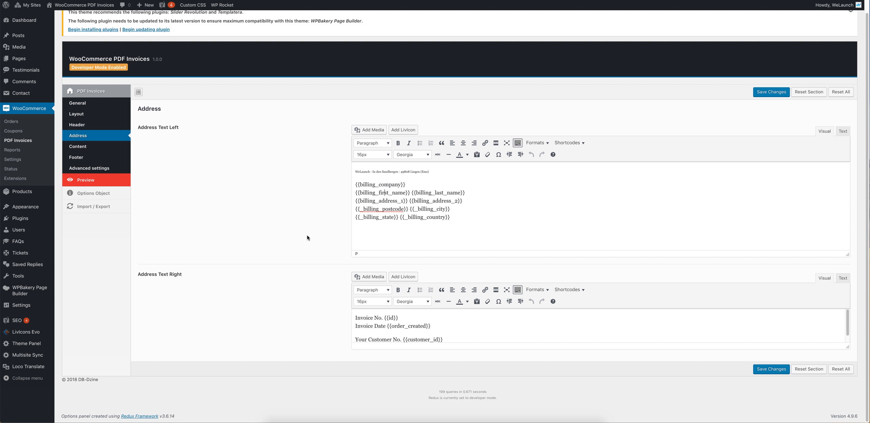
# Step: Examine the invoice number, invoice date and customer number placeholders in the right address text
pyautogui.scroll(-2, 305, 239)
pyautogui.scroll(-1, 436, 329)
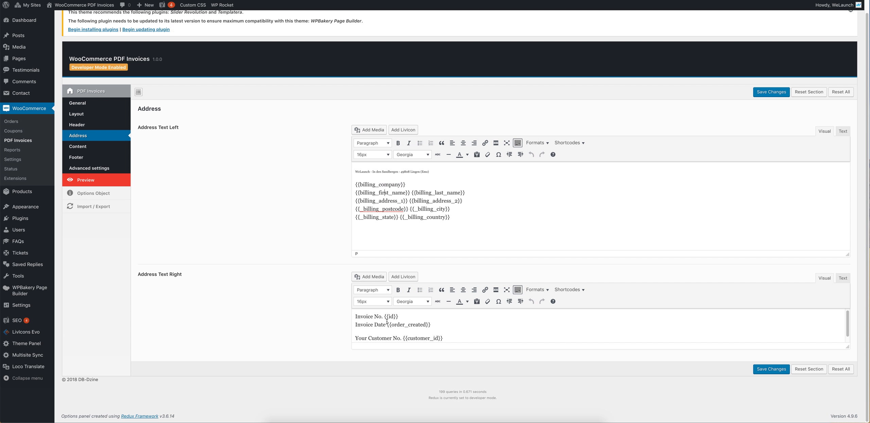
pyautogui.moveTo(366, 323); pyautogui.dragTo(416, 324)
pyautogui.click(418, 325)
pyautogui.scroll(-1, 398, 326)
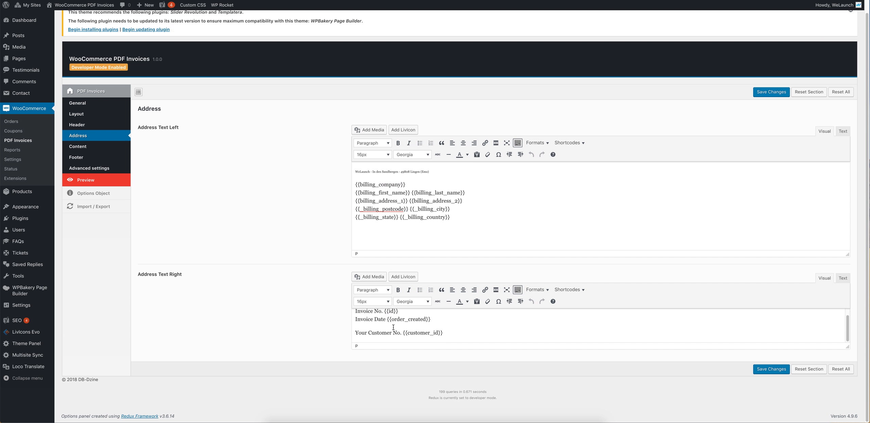
# Step: Insert the full-size favicon-32 image on a new line above the sender line in the left address text and save the settings
pyautogui.click(378, 237)
pyautogui.click(357, 175)
pyautogui.press('Return')
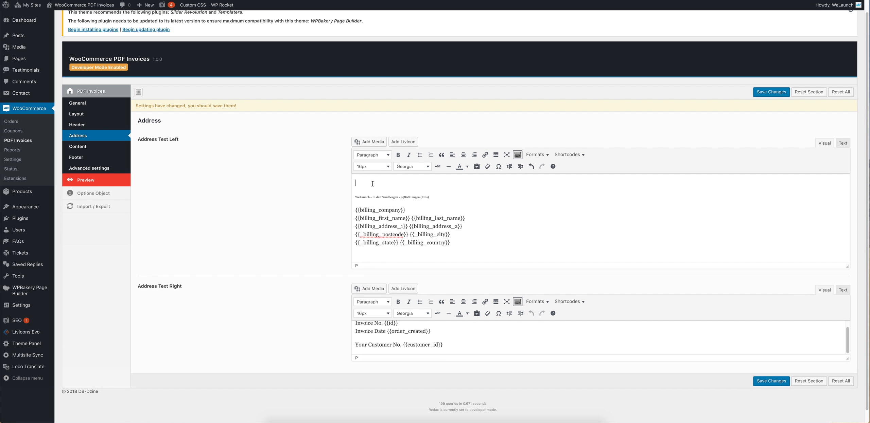
pyautogui.click(368, 145)
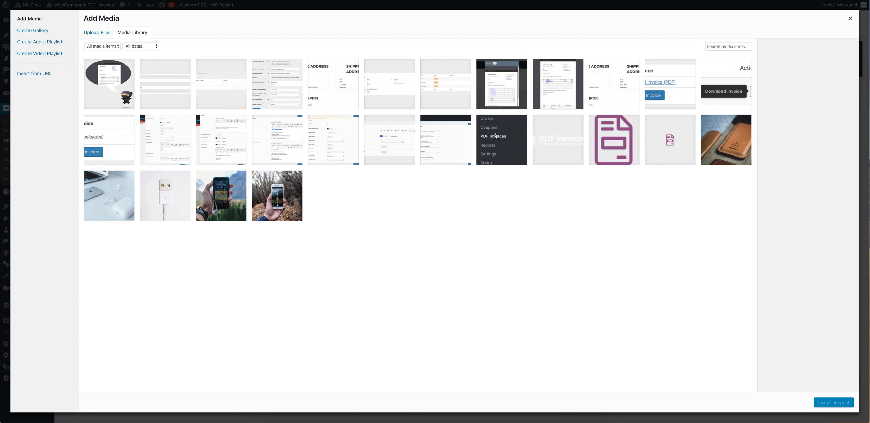
pyautogui.click(629, 147)
pyautogui.click(660, 147)
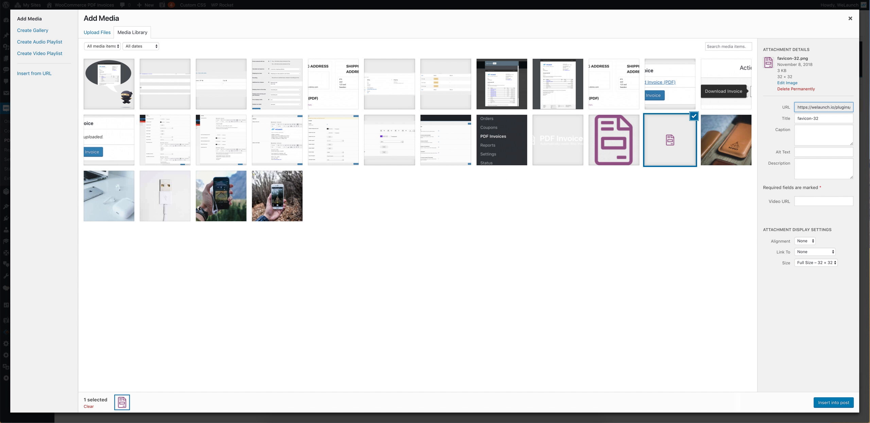
pyautogui.click(833, 403)
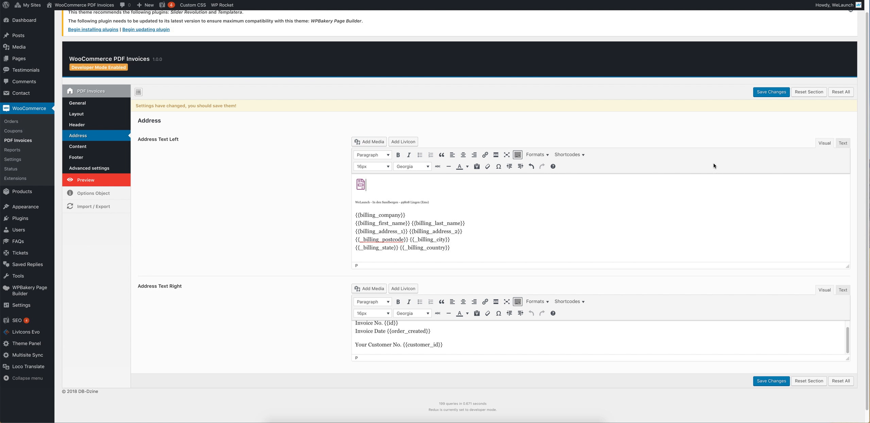
pyautogui.click(769, 92)
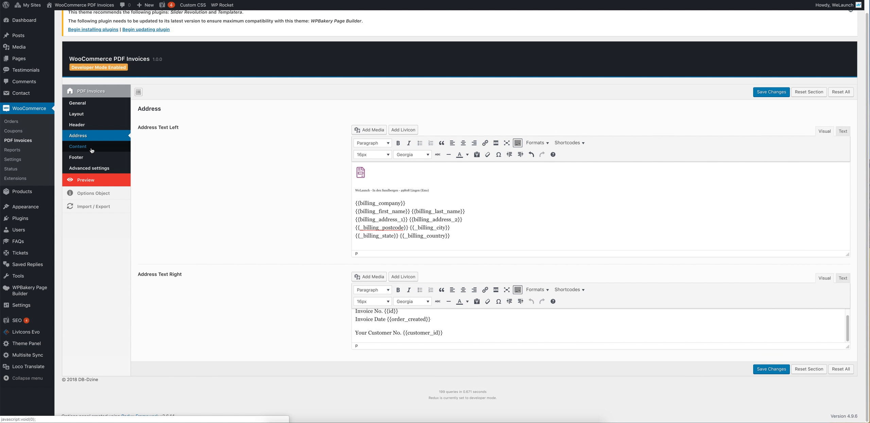
# Step: Show the Content section, enlarge the intro text editor and examine its invoice heading, greeting placeholders and item color options
pyautogui.click(92, 150)
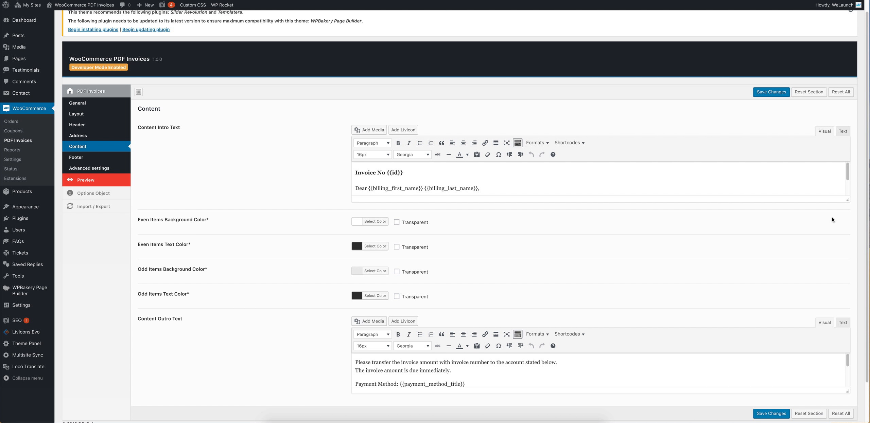
pyautogui.moveTo(848, 201); pyautogui.dragTo(848, 264)
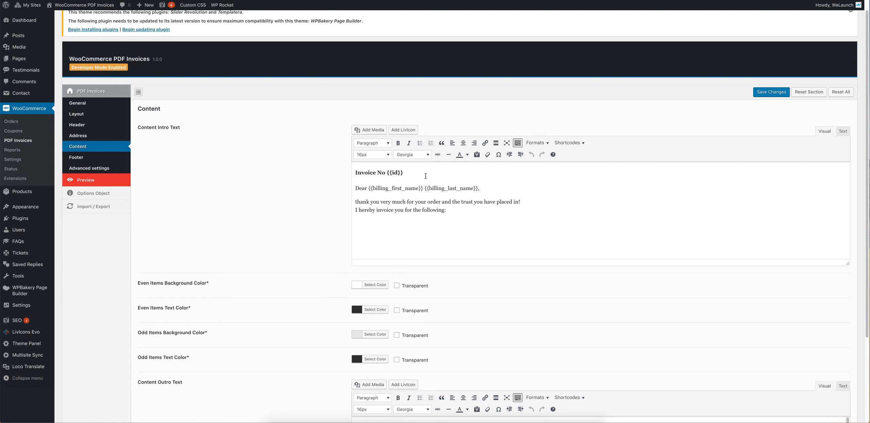
pyautogui.moveTo(361, 172); pyautogui.dragTo(486, 234)
pyautogui.click(463, 215)
pyautogui.doubleClick(379, 189)
pyautogui.doubleClick(448, 189)
pyautogui.click(356, 202)
pyautogui.scroll(-3, 263, 230)
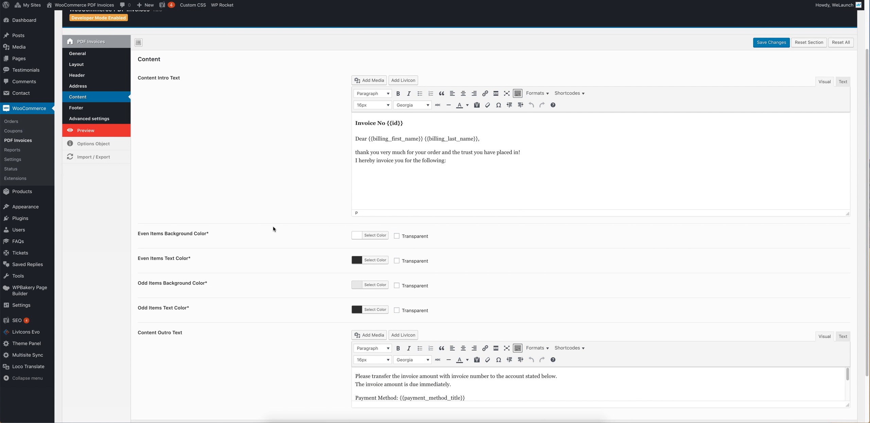
# Step: Examine the item color options and the payment method, shipping method and customer note placeholders in the content outro text
pyautogui.moveTo(151, 219); pyautogui.dragTo(250, 255)
pyautogui.click(251, 255)
pyautogui.scroll(-2, 242, 244)
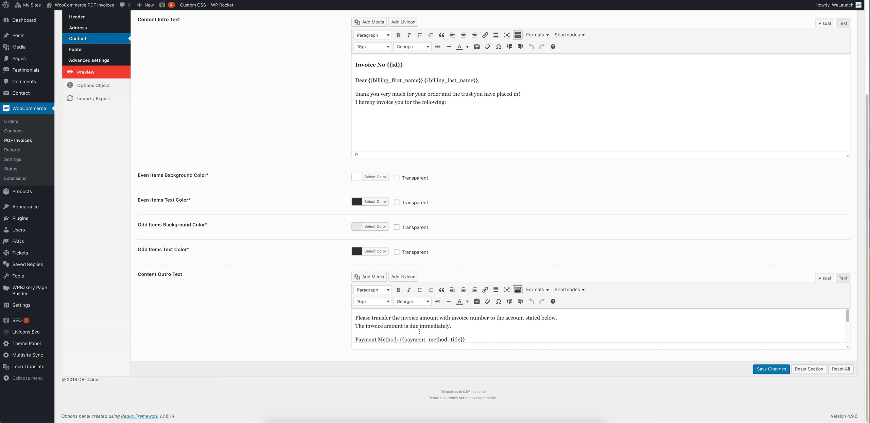
pyautogui.scroll(-3, 424, 326)
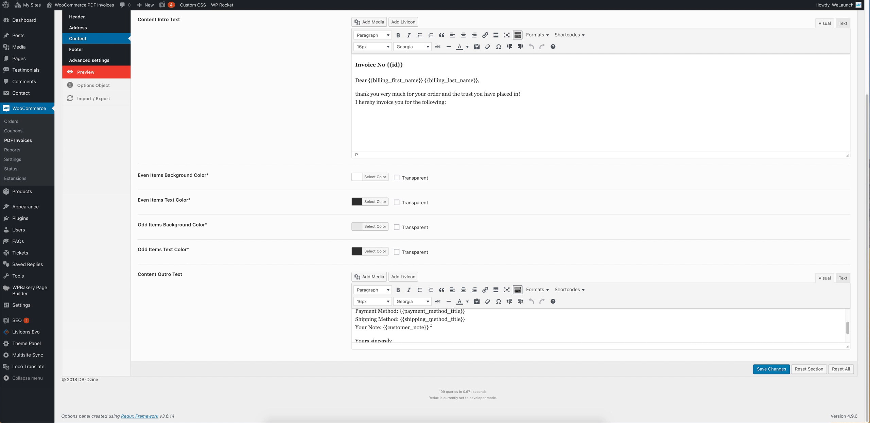
pyautogui.doubleClick(417, 320)
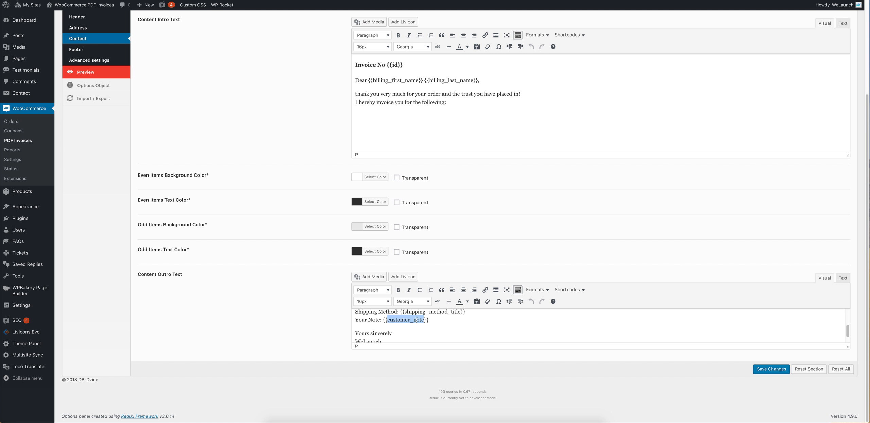
pyautogui.click(435, 321)
# Step: Show the Footer section and examine the available footer layouts along with the color, font size, margin, height and alignment options
pyautogui.scroll(5, 272, 297)
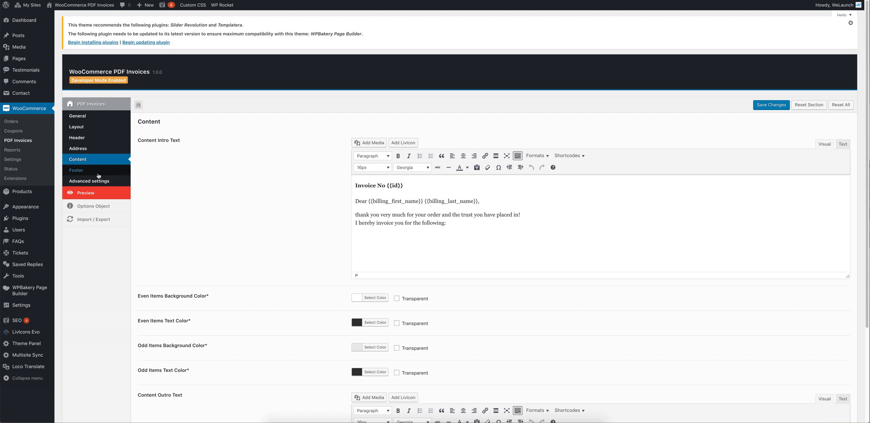
pyautogui.click(83, 170)
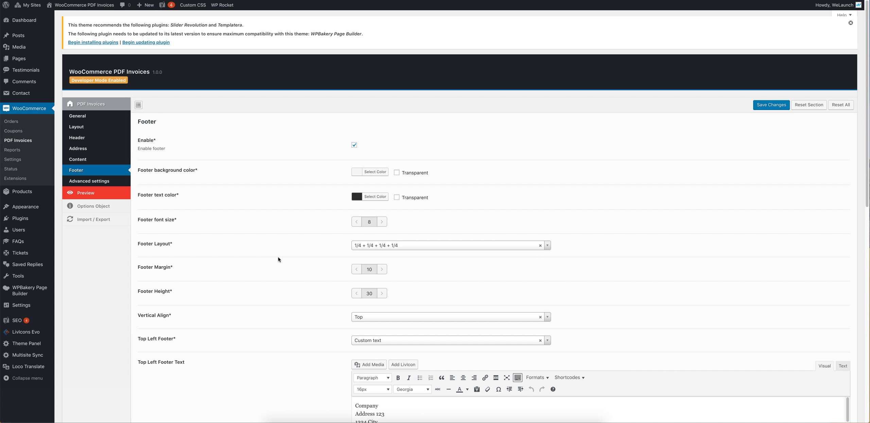
pyautogui.click(371, 245)
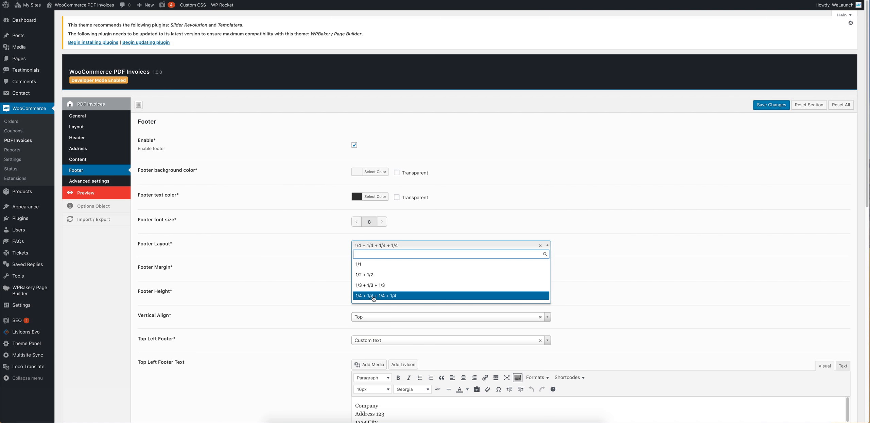
pyautogui.click(307, 251)
pyautogui.scroll(-2, 309, 253)
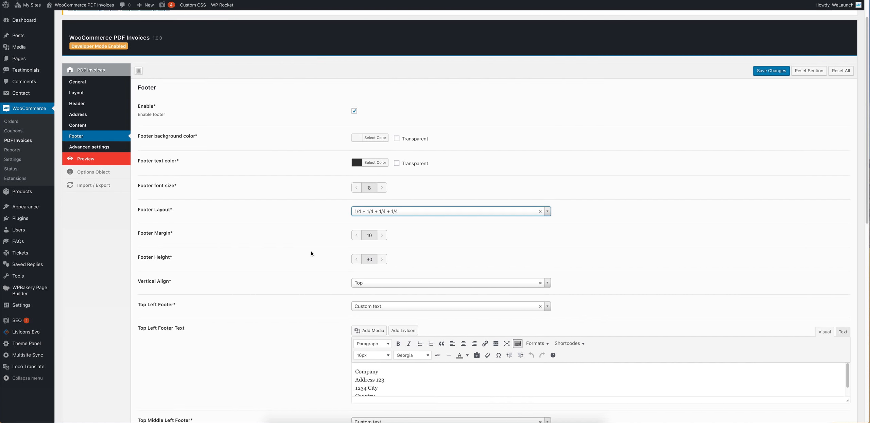
pyautogui.scroll(-5, 308, 253)
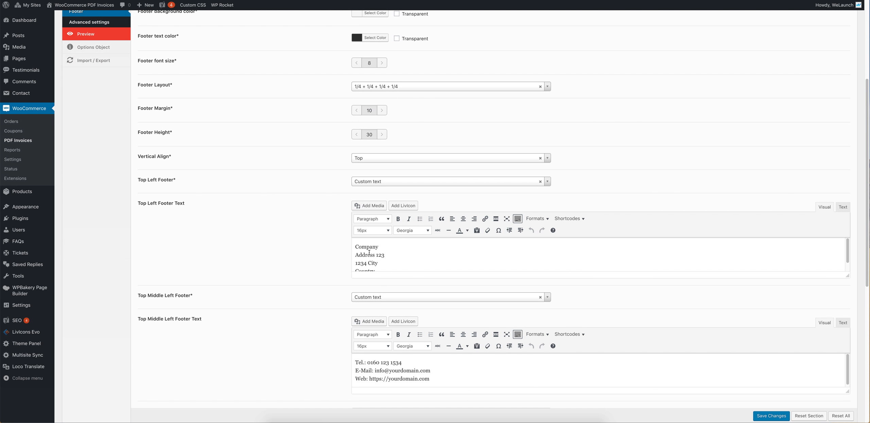
# Step: Examine the address, contact, VAT and bank texts of the four footer columns and the content types offered for the top right footer
pyautogui.moveTo(365, 255); pyautogui.dragTo(376, 271)
pyautogui.scroll(-2, 313, 259)
pyautogui.moveTo(355, 309); pyautogui.dragTo(410, 326)
pyautogui.scroll(-5, 329, 306)
pyautogui.moveTo(366, 289); pyautogui.dragTo(415, 297)
pyautogui.scroll(-3, 374, 299)
pyautogui.moveTo(357, 321); pyautogui.dragTo(404, 340)
pyautogui.click(265, 243)
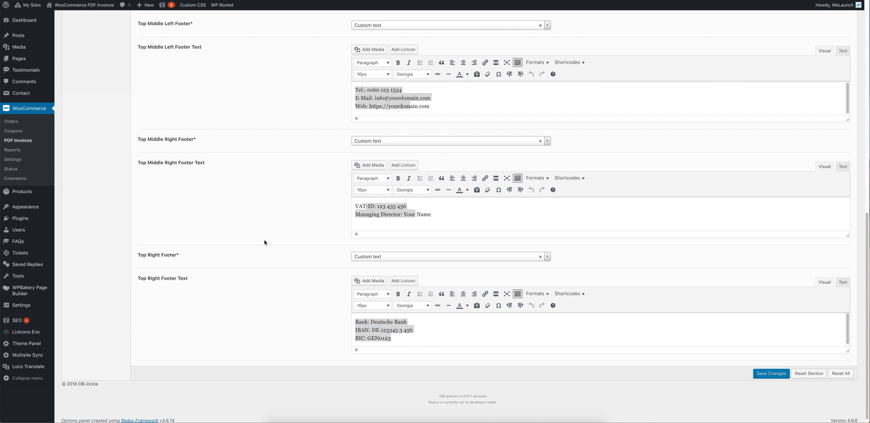
pyautogui.click(392, 262)
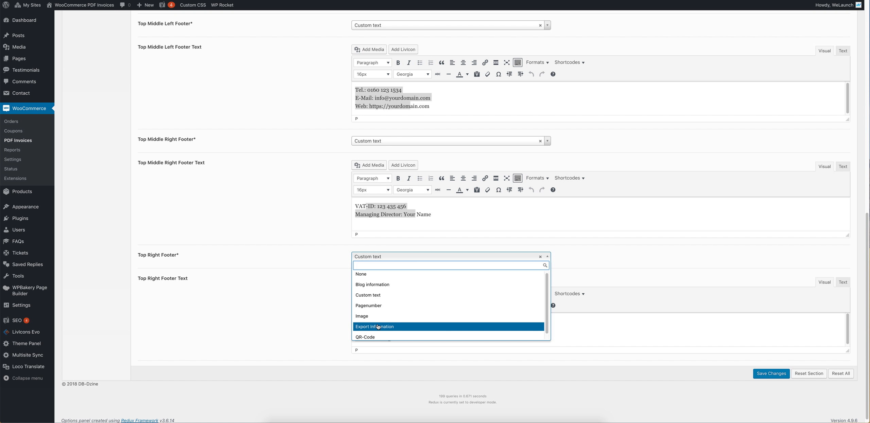
pyautogui.click(306, 238)
# Step: Show the Advanced settings section, examine its debug mode and custom CSS options, and save the settings
pyautogui.scroll(12, 282, 258)
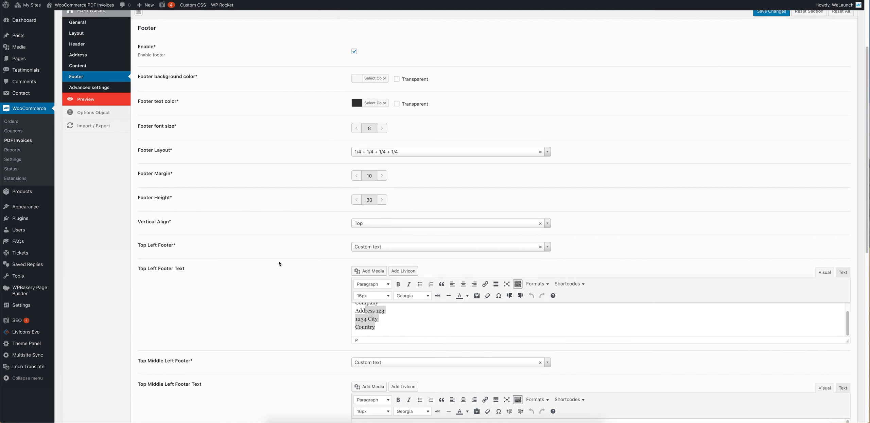
pyautogui.click(100, 182)
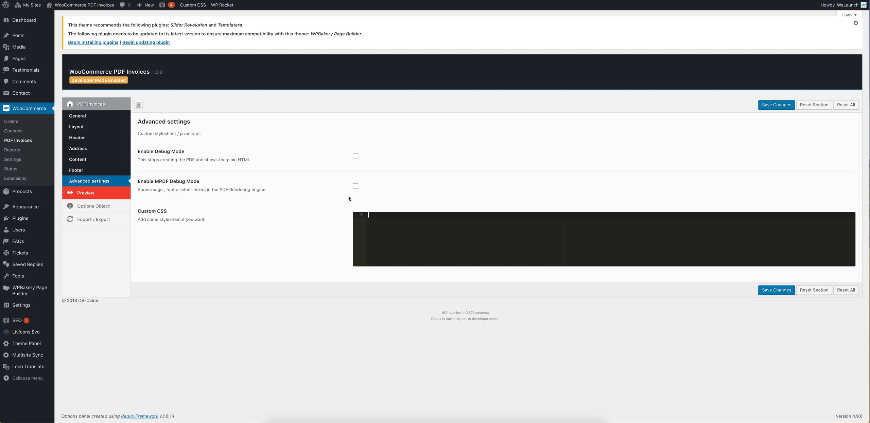
pyautogui.moveTo(218, 220); pyautogui.dragTo(138, 221)
pyautogui.click(266, 159)
pyautogui.doubleClick(239, 160)
pyautogui.click(256, 161)
pyautogui.click(774, 105)
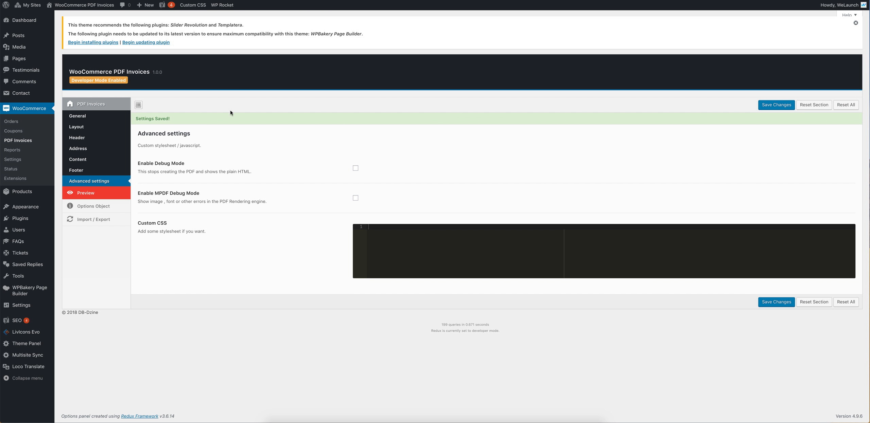
# Step: Open the invoice preview for order 547 and examine its header text, address block, item table and closing text
pyautogui.click(88, 194)
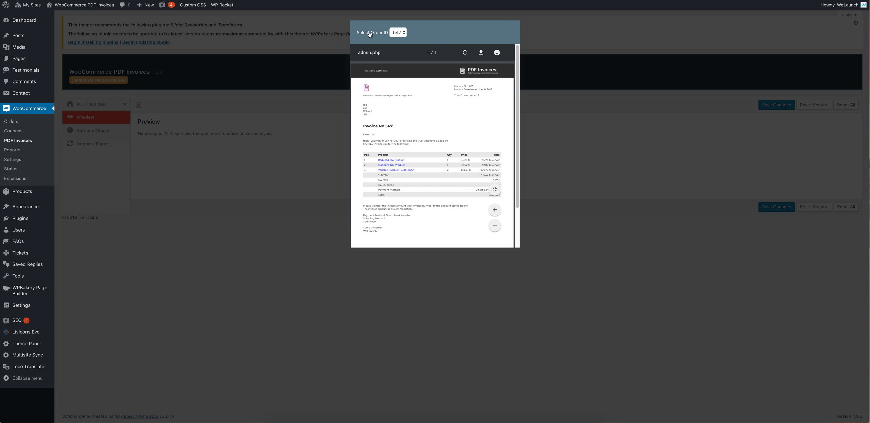
pyautogui.moveTo(363, 34); pyautogui.dragTo(397, 36)
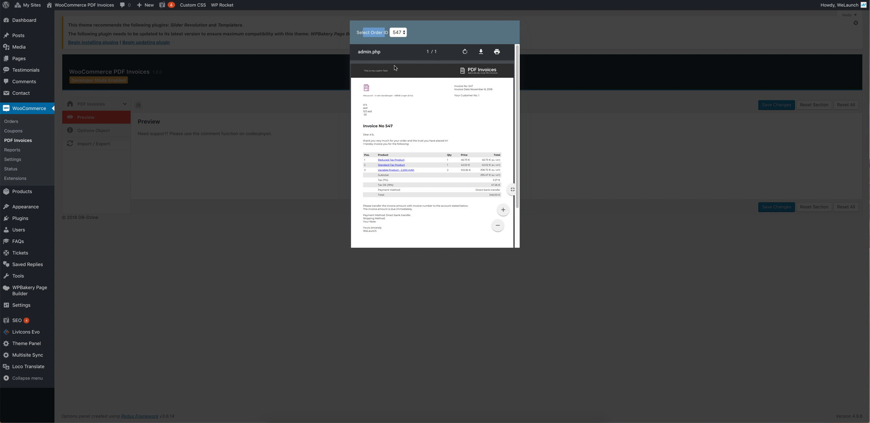
pyautogui.click(373, 71)
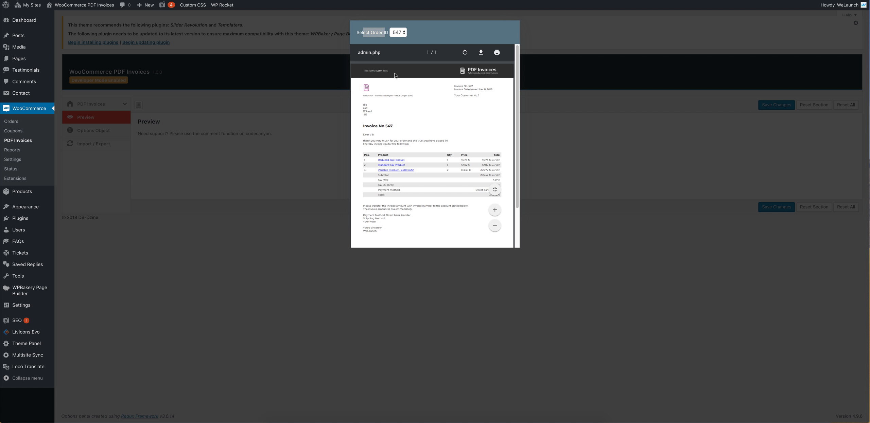
pyautogui.tripleClick(373, 71)
pyautogui.moveTo(376, 71); pyautogui.dragTo(382, 71)
pyautogui.scroll(-3, 418, 129)
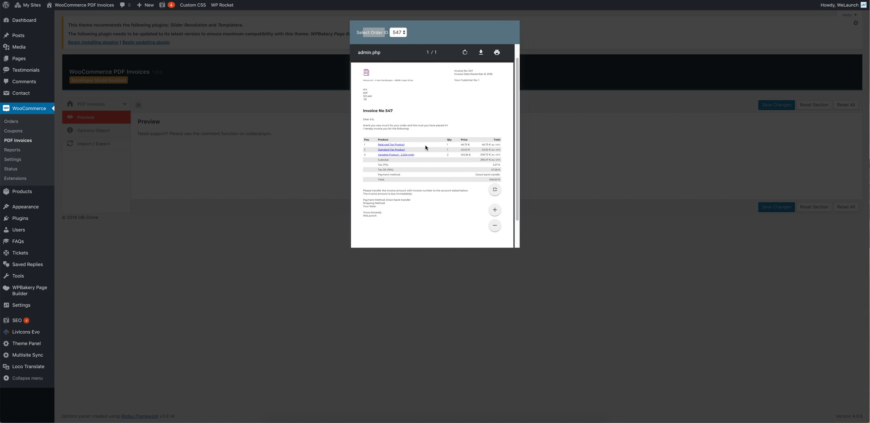
pyautogui.scroll(3, 419, 183)
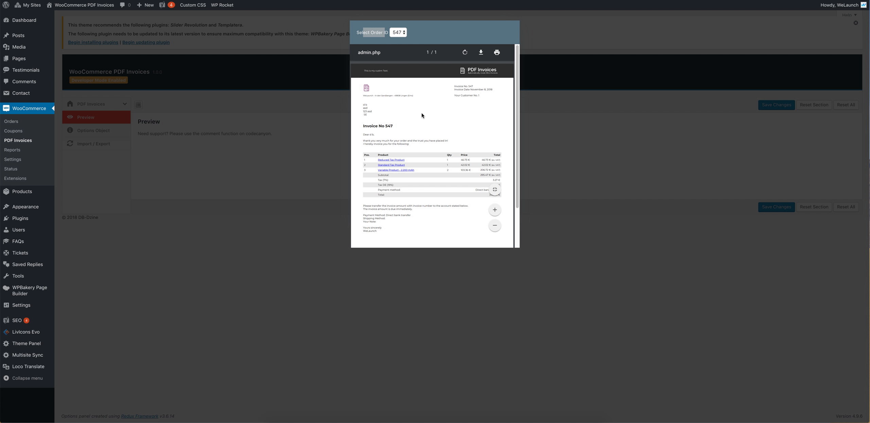
# Step: Switch the invoice preview to order 529, examine the invoice and close the preview
pyautogui.click(375, 36)
pyautogui.click(399, 34)
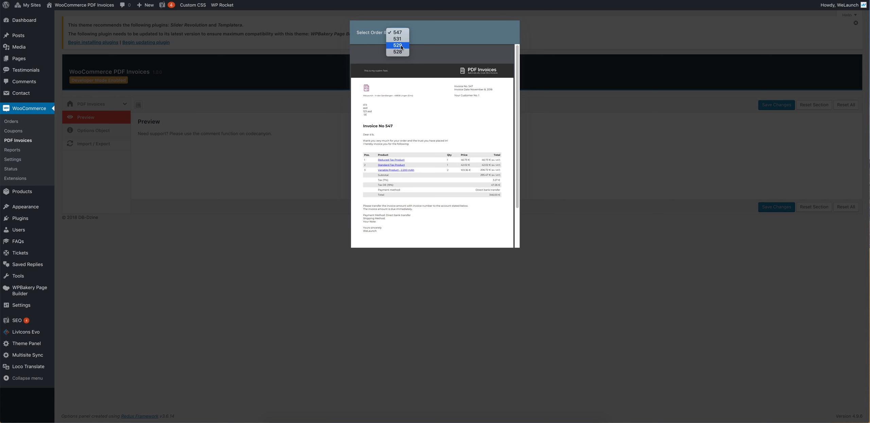
pyautogui.click(397, 45)
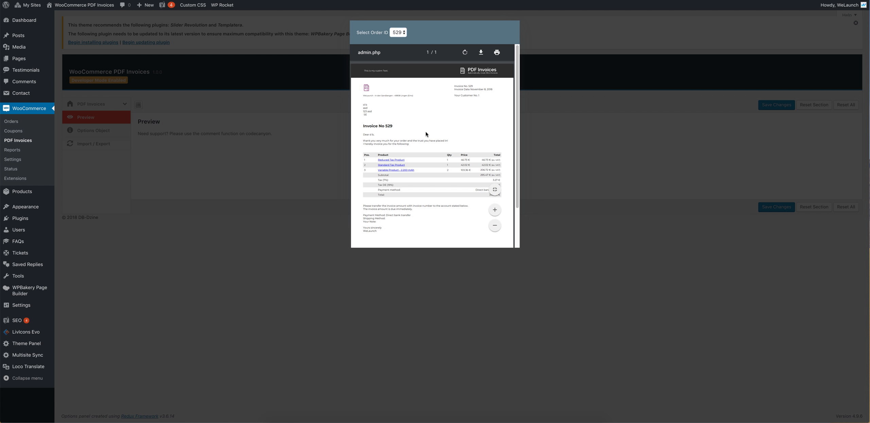
pyautogui.scroll(-1, 425, 134)
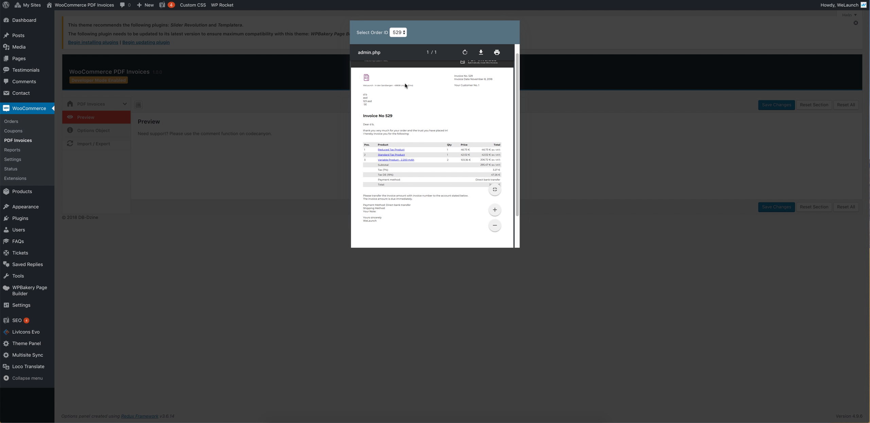
pyautogui.click(561, 139)
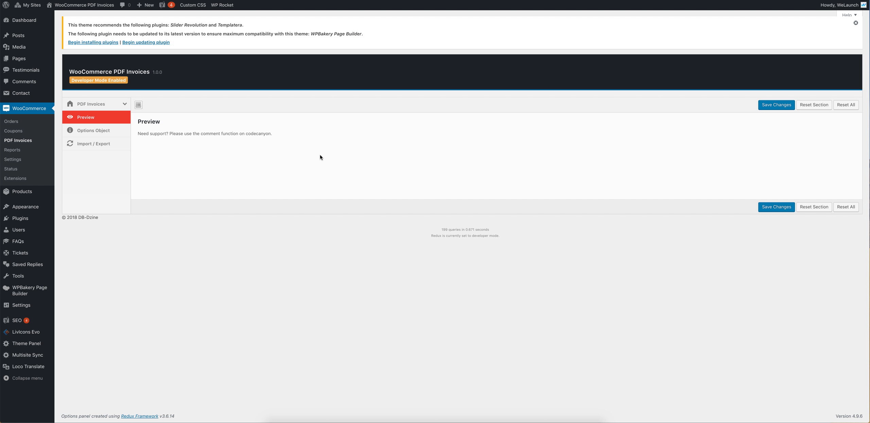